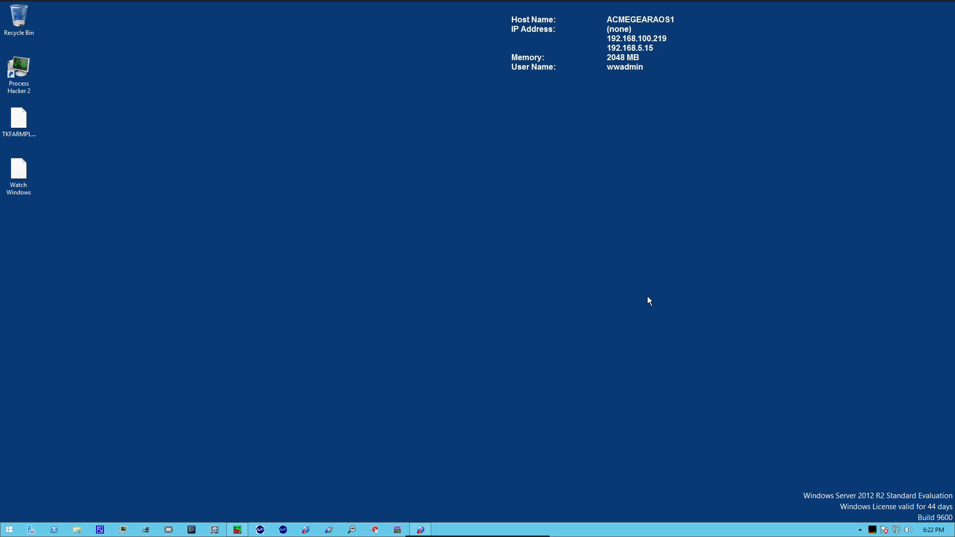
Switch to the System Management Console and examine the ArchestrA.DASMBTCP.3 configuration, including ModSim and TKFARMPLC's parameters, device groups and device items
click(420, 529)
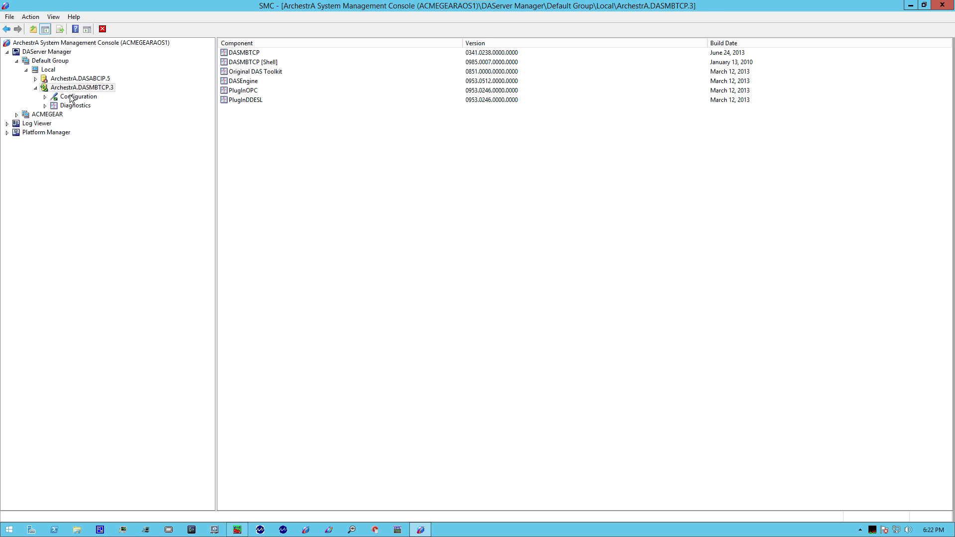
click(71, 98)
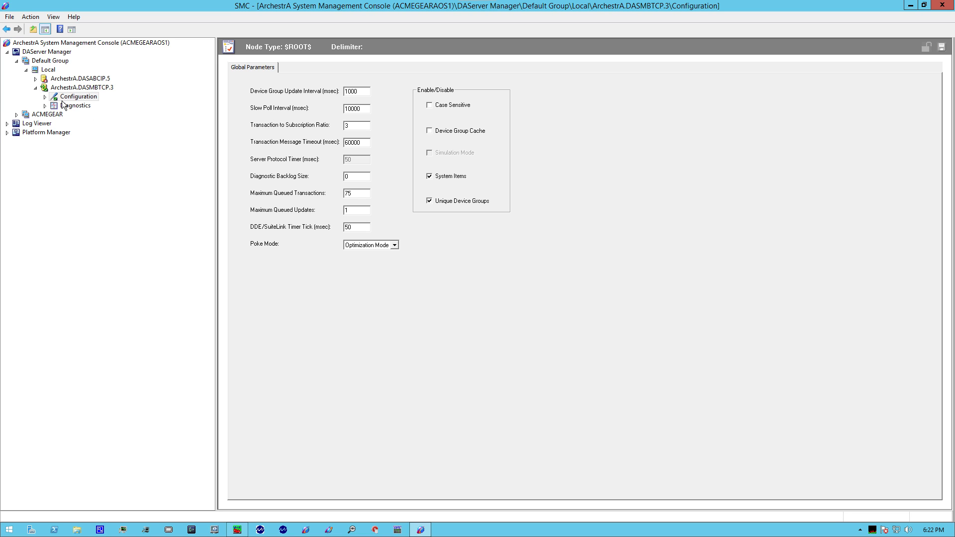
click(45, 97)
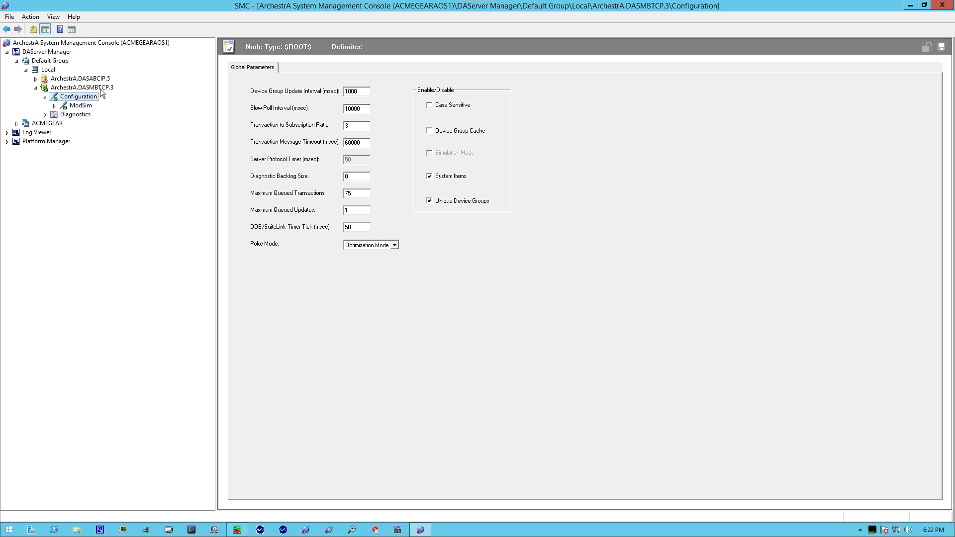
click(79, 106)
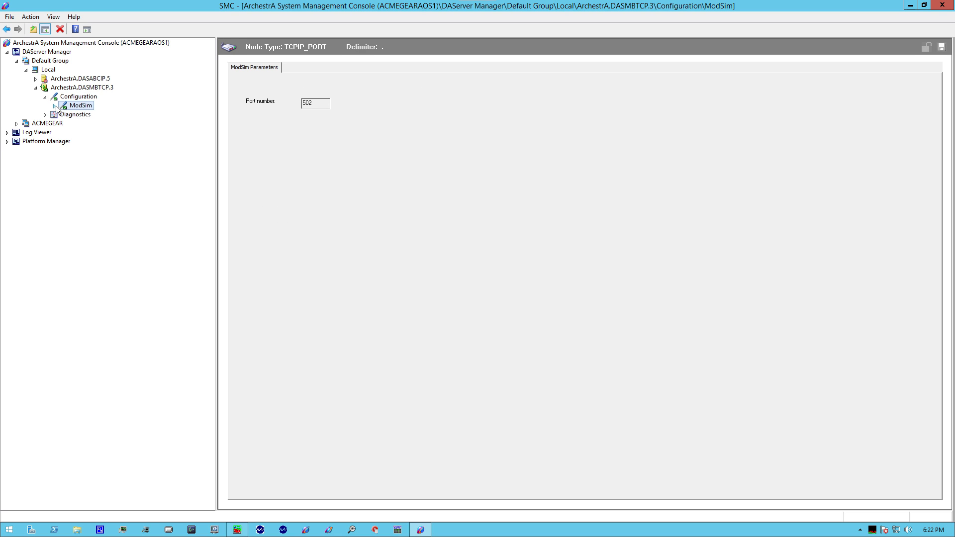
double_click(68, 109)
click(82, 115)
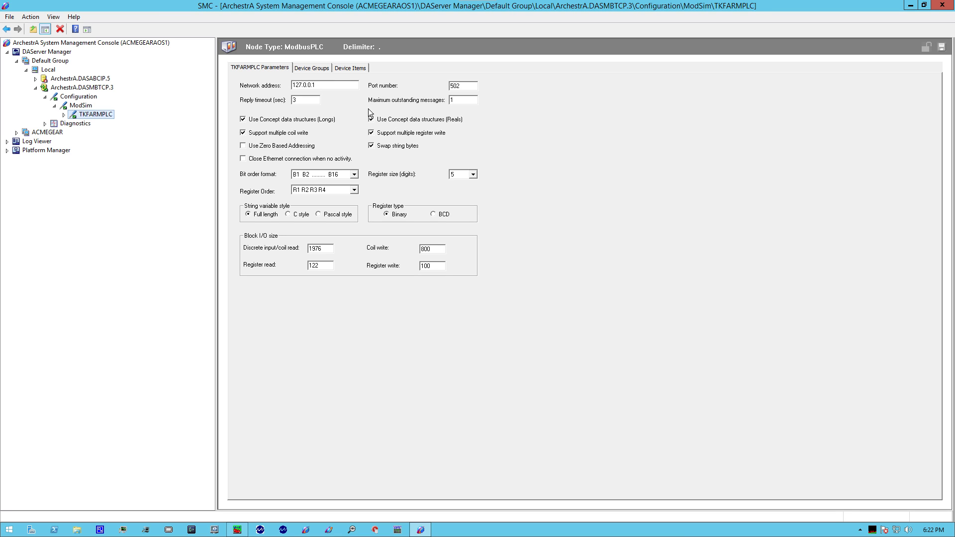
click(319, 68)
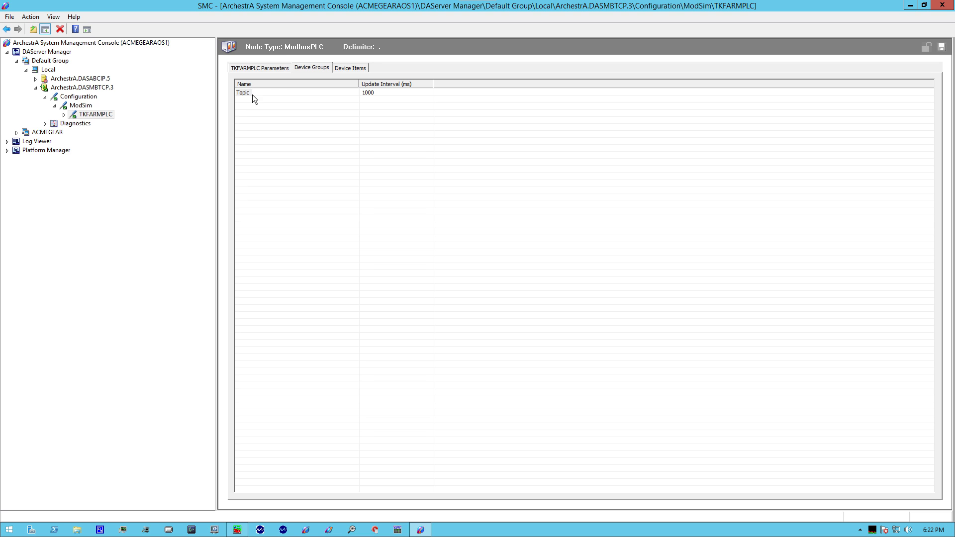
click(349, 68)
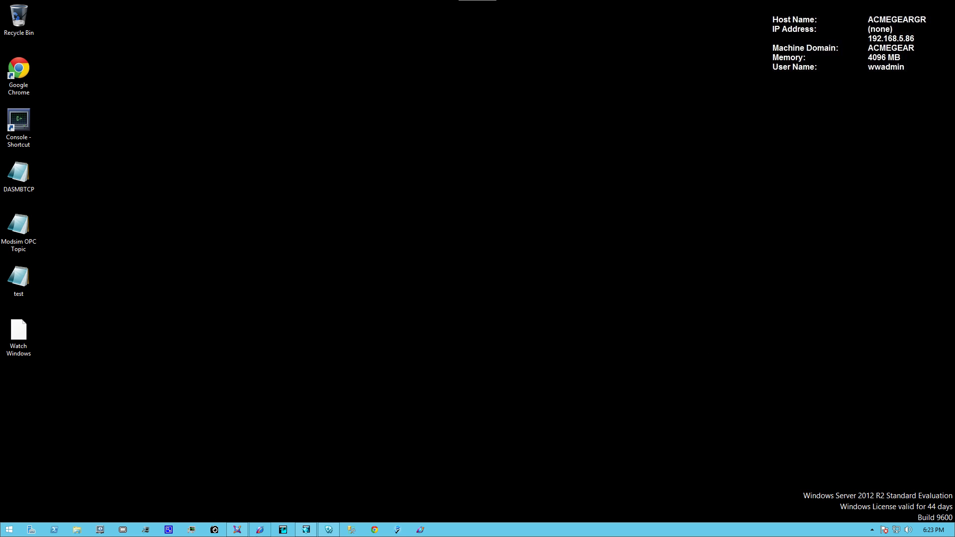
Switch to the ArchestrA IDE and review the general and scan group settings of DASMBTCP01, then close it
click(237, 530)
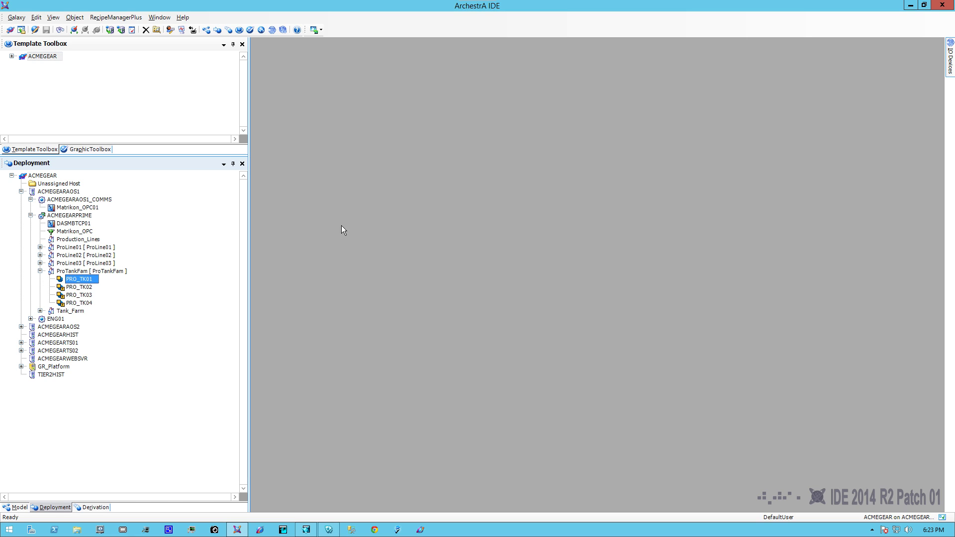
click(66, 224)
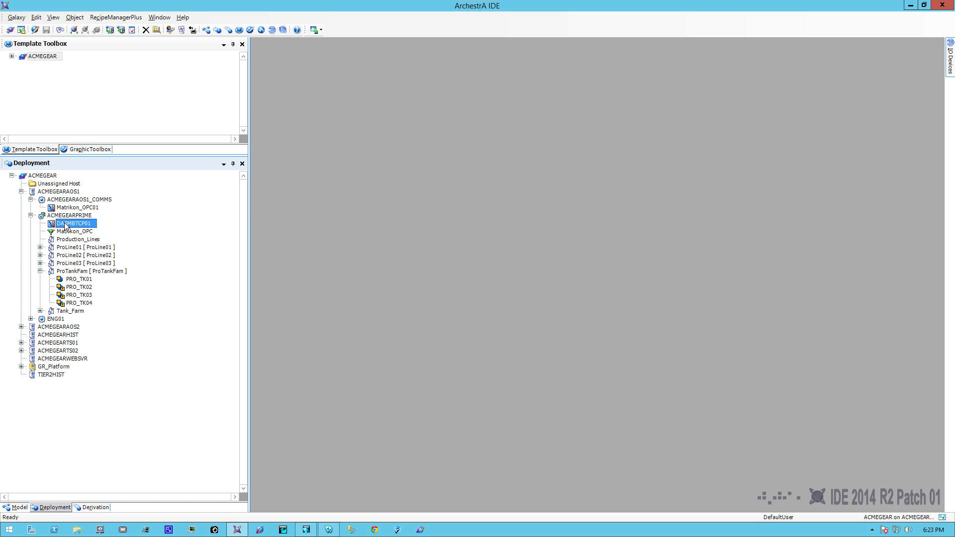
double_click(66, 223)
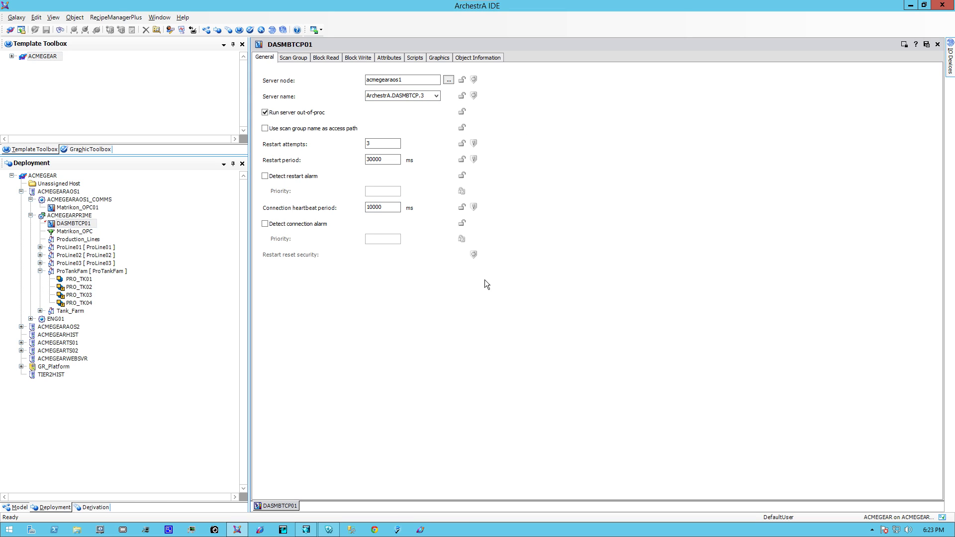
click(296, 58)
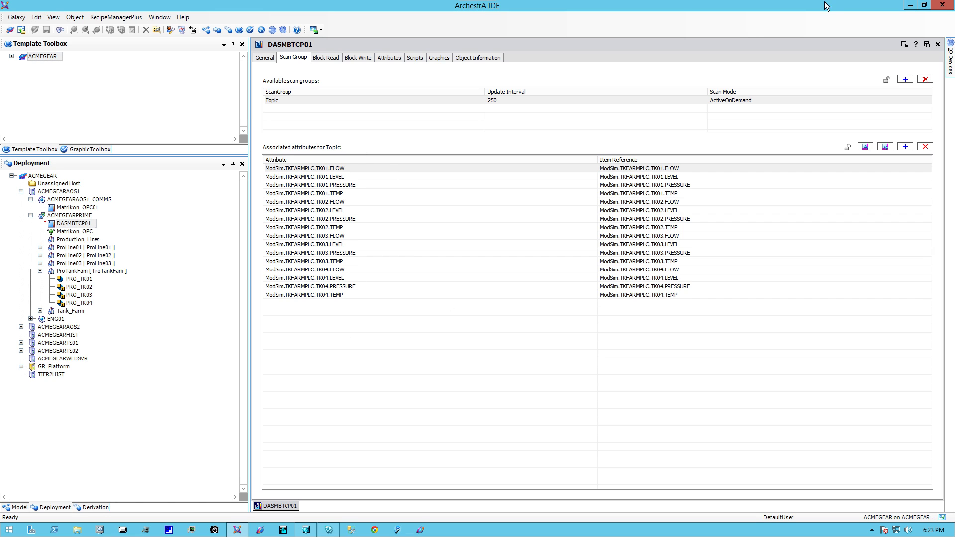
click(937, 45)
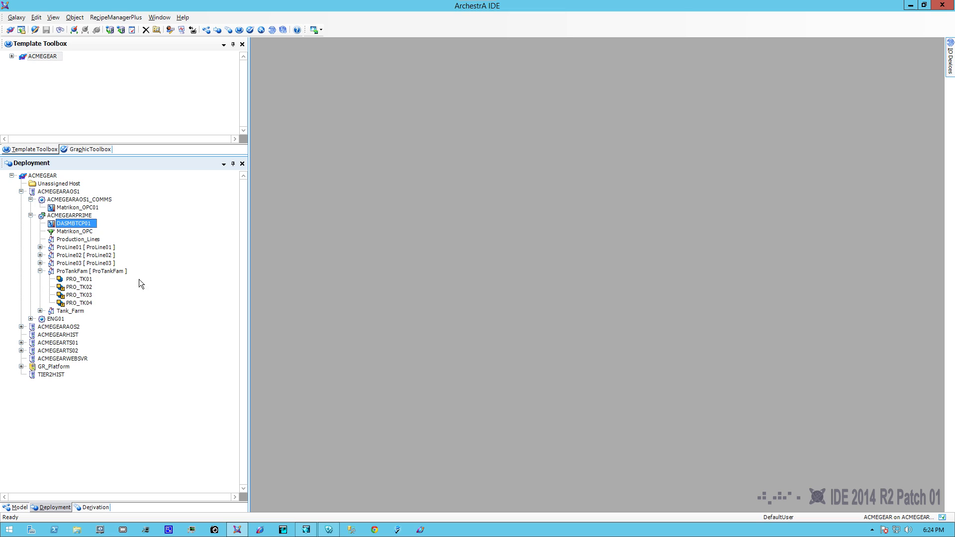
Open PRO_TK01 for editing and set the Flow attribute's I/O reference to DASMBTCP01.Topic.ModSim.TKFARMPLC.TK01.FLOW
click(79, 280)
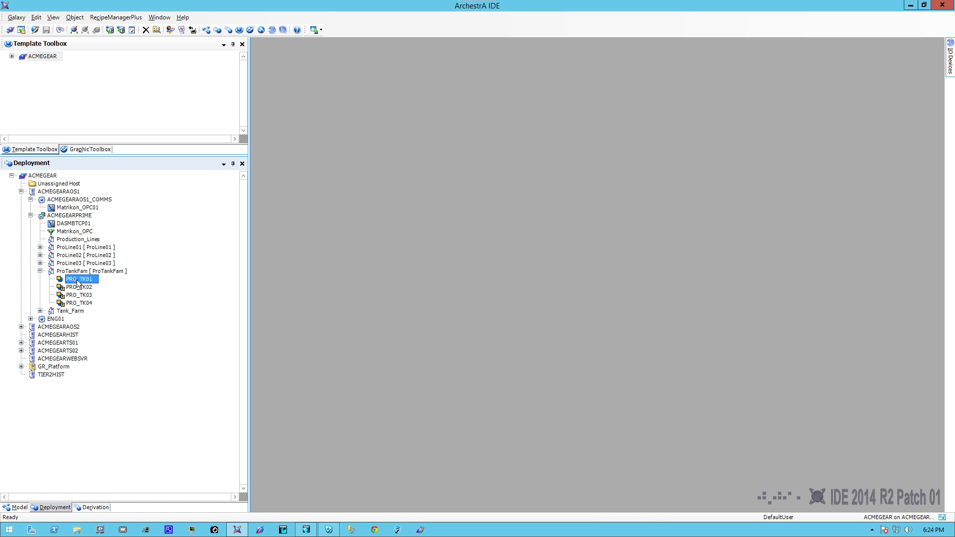
double_click(76, 281)
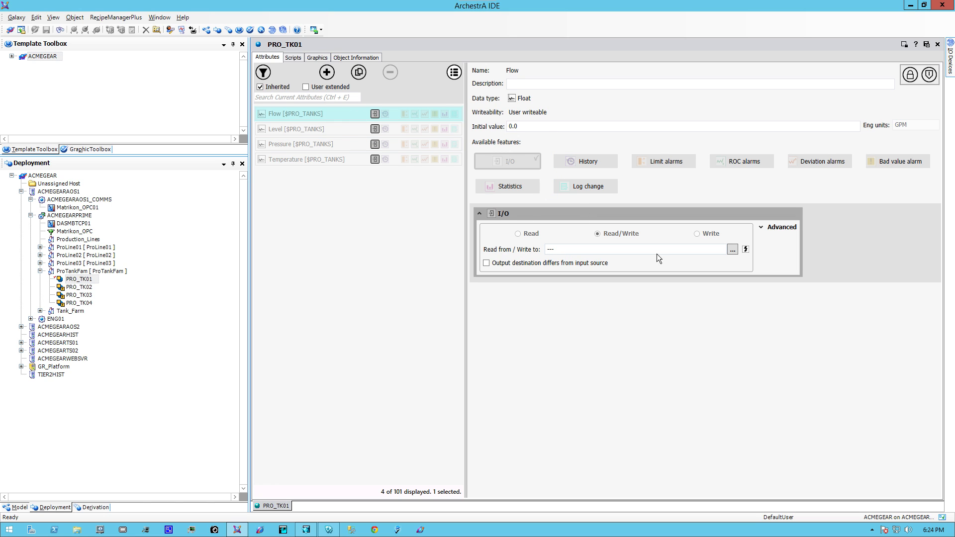
click(732, 249)
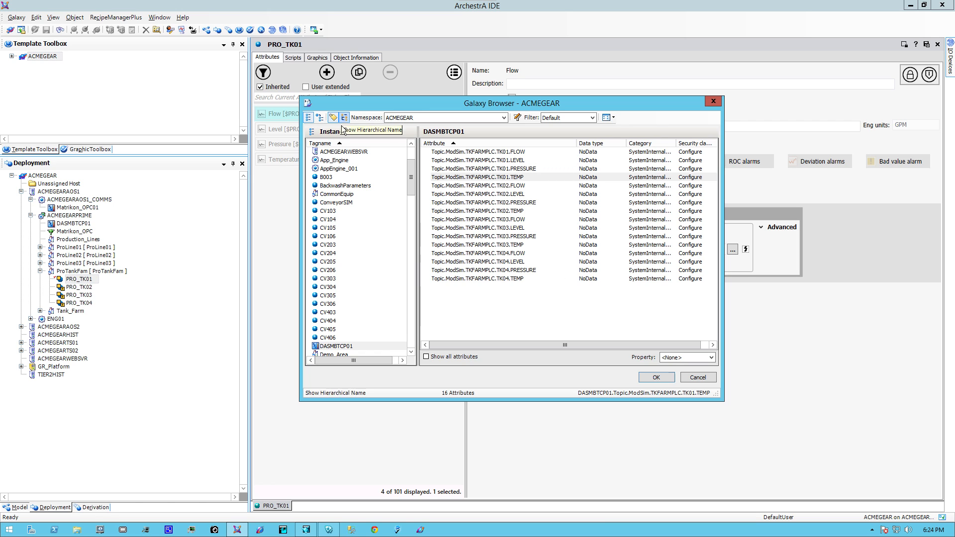
click(357, 347)
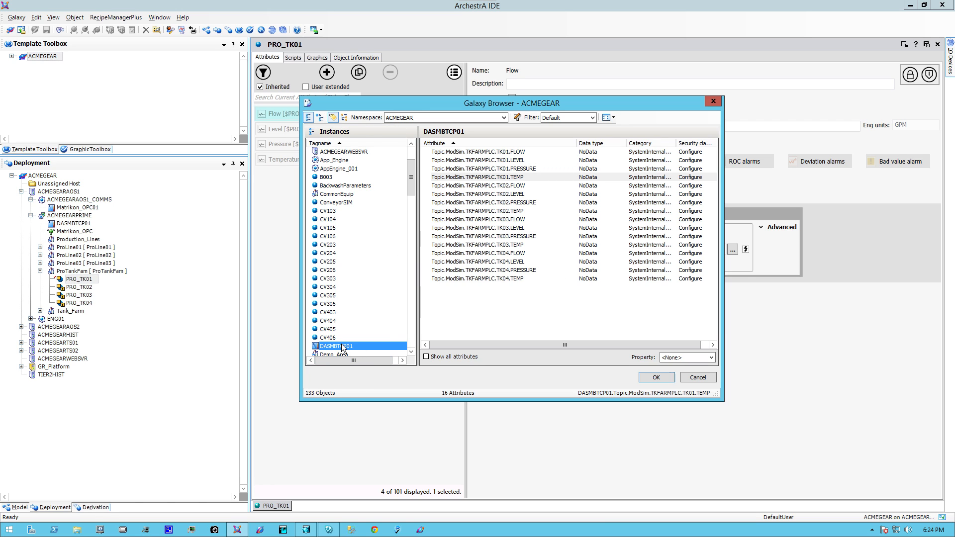
click(410, 351)
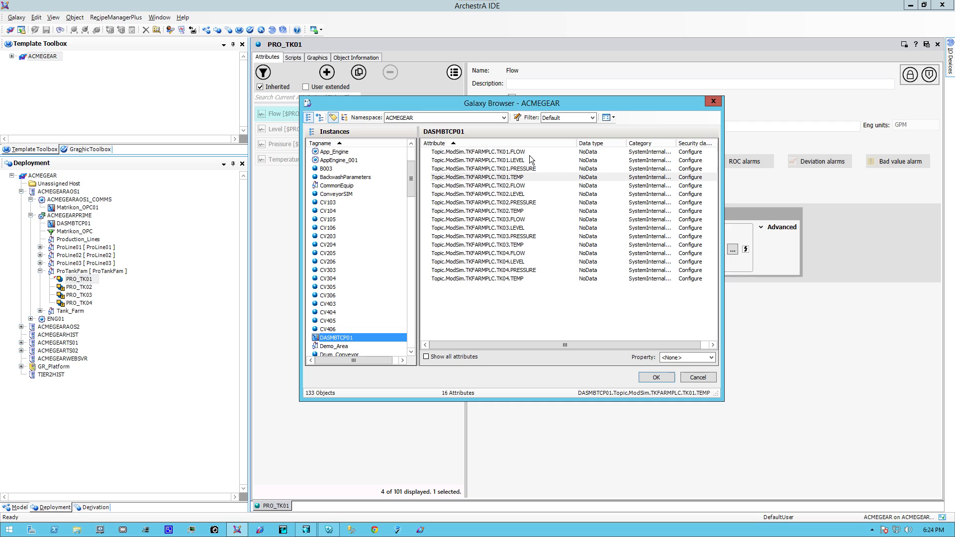
click(515, 151)
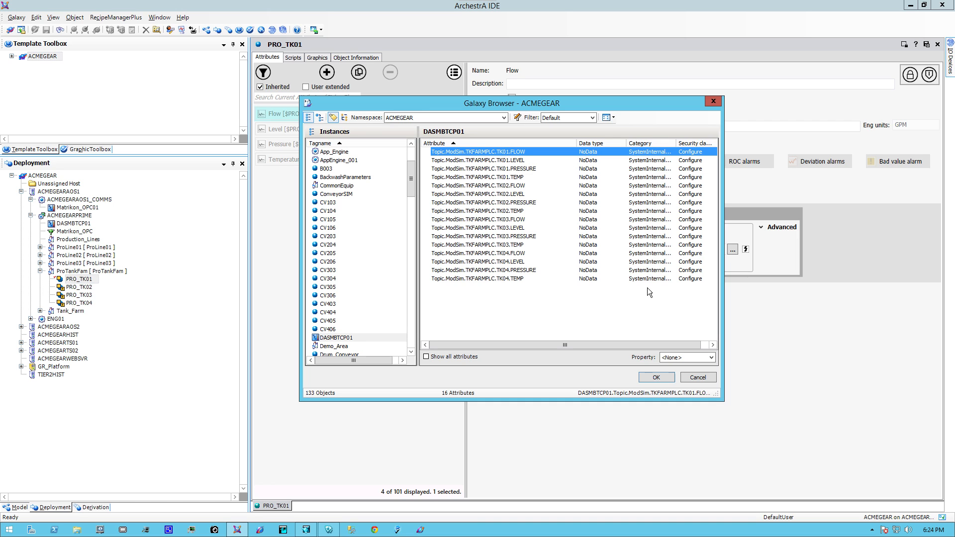
click(654, 377)
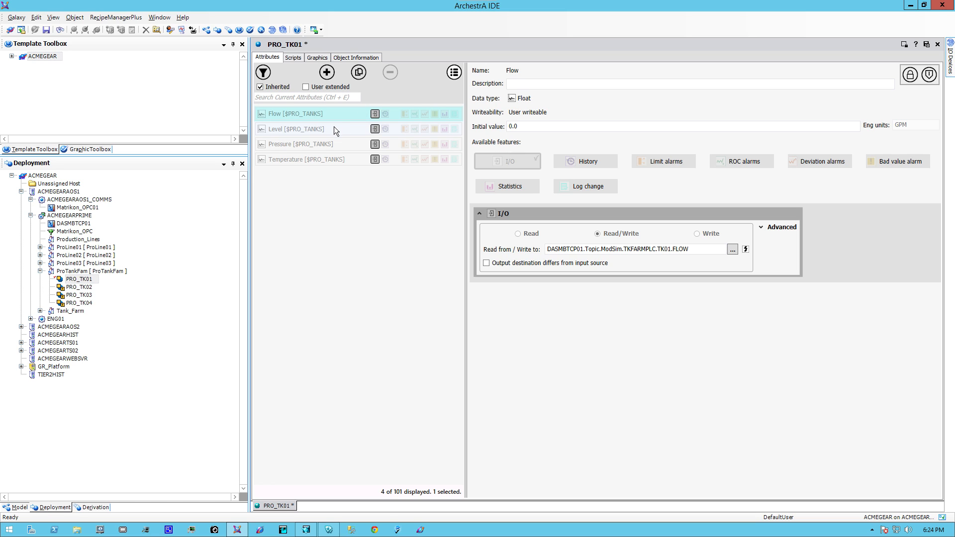
Set the Level attribute's I/O reference to DASMBTCP01.Topic.ModSim.TKFARMPLC.TK01.LEVEL
click(306, 131)
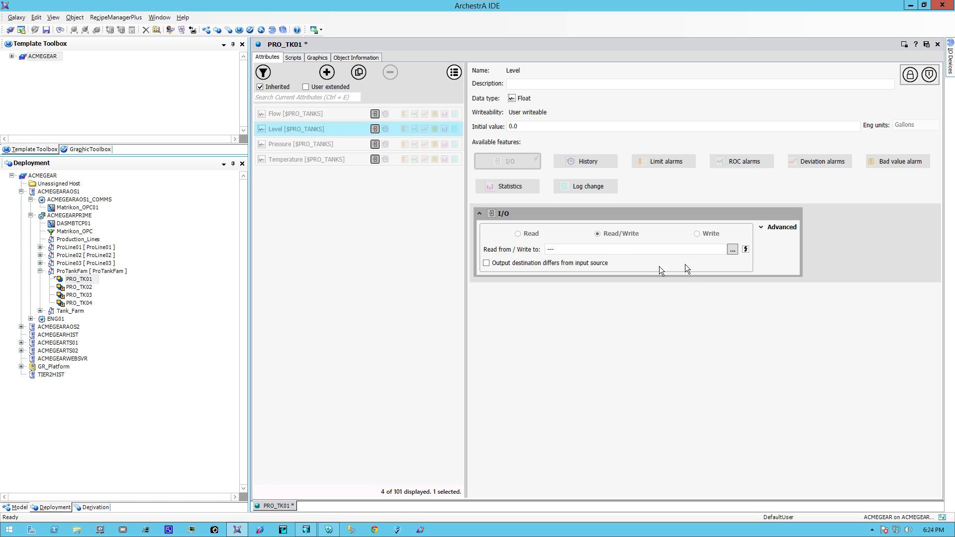
click(733, 251)
click(485, 160)
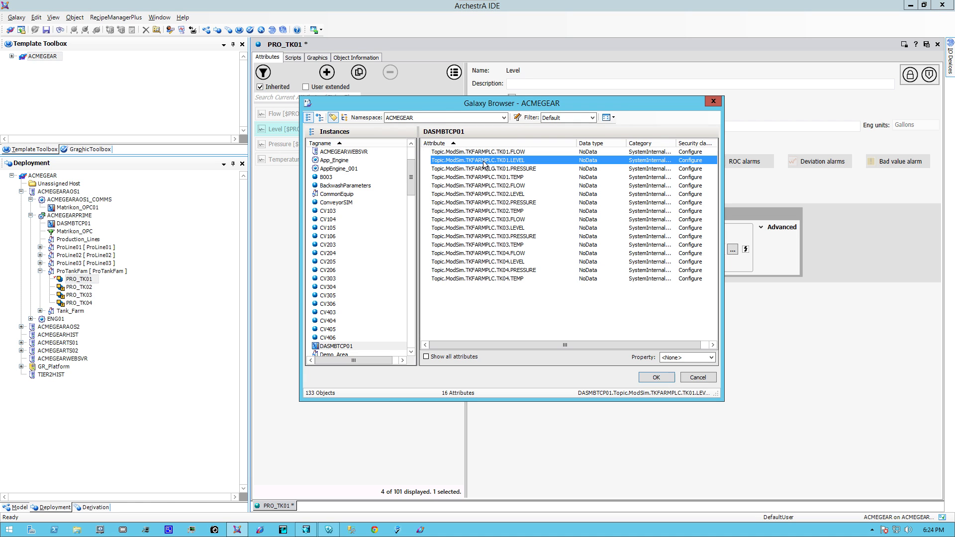
click(658, 378)
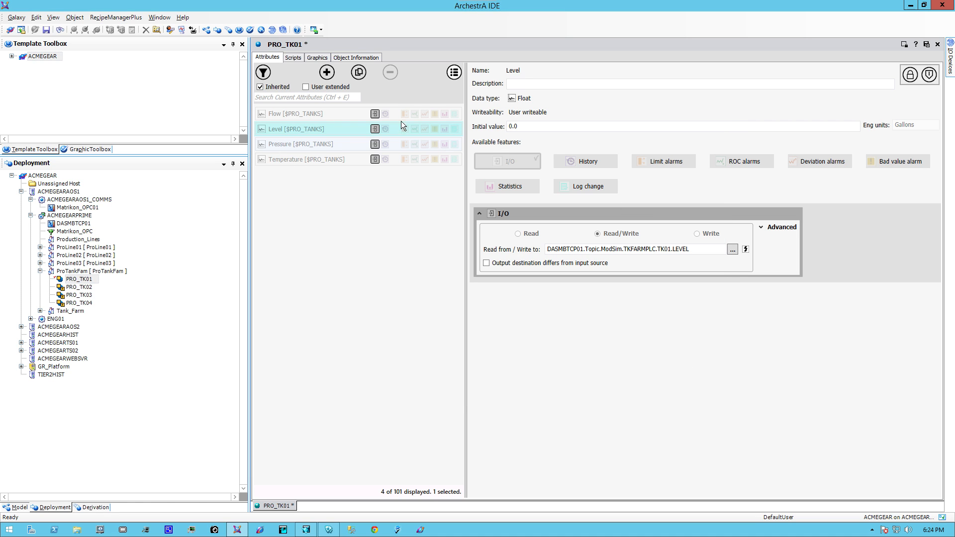
Set the Pressure attribute's I/O reference to DASMBTCP01.Topic.ModSim.TKFARMPLC.TK01.PRESSURE
click(315, 144)
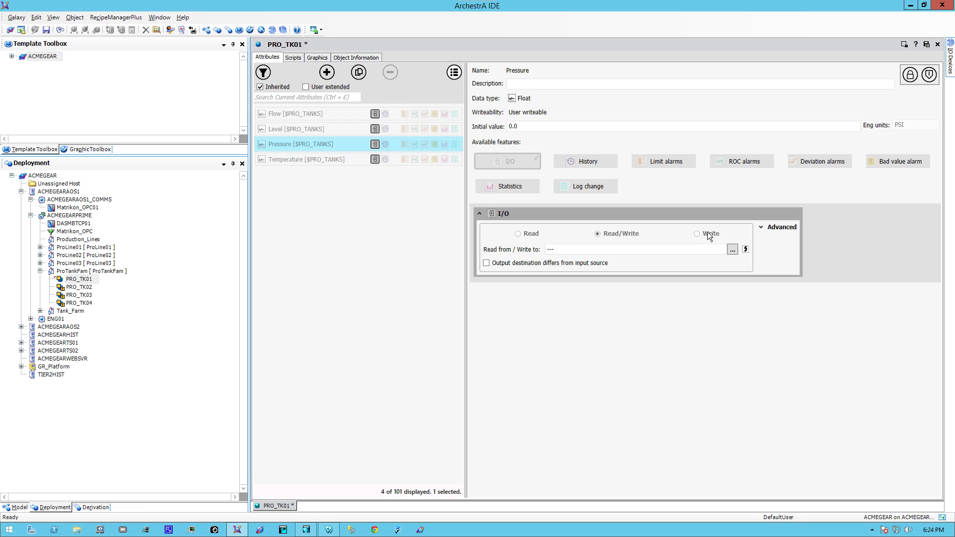
click(733, 249)
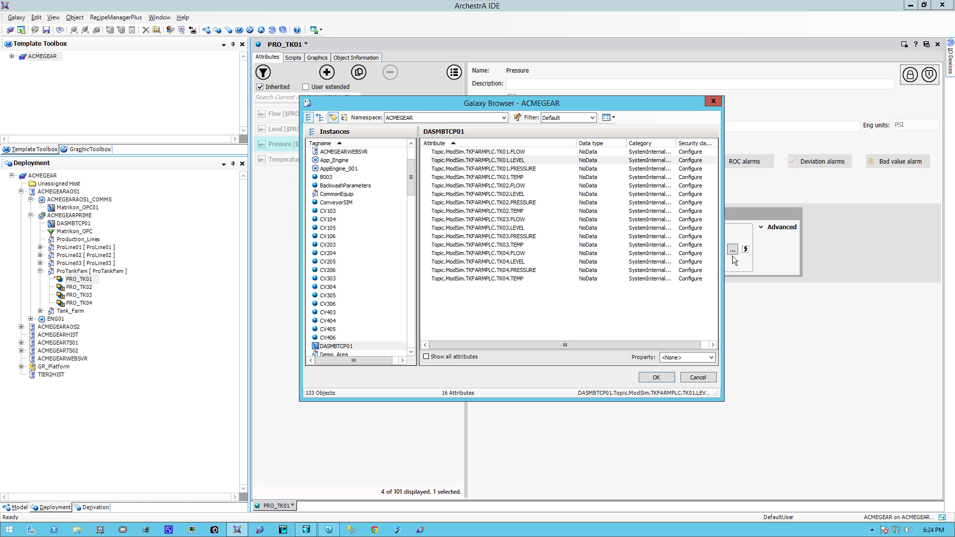
click(458, 169)
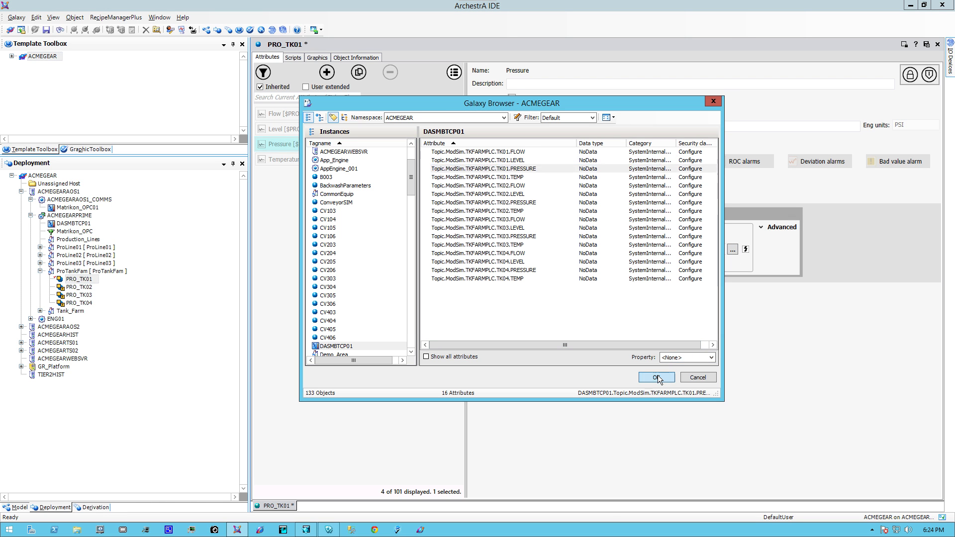
click(657, 377)
Set the Temperature attribute's I/O reference to DASMBTCP01.Topic.ModSim.TKFARMPLC.TK01.TEMP, and save and close PRO_TK01
click(319, 160)
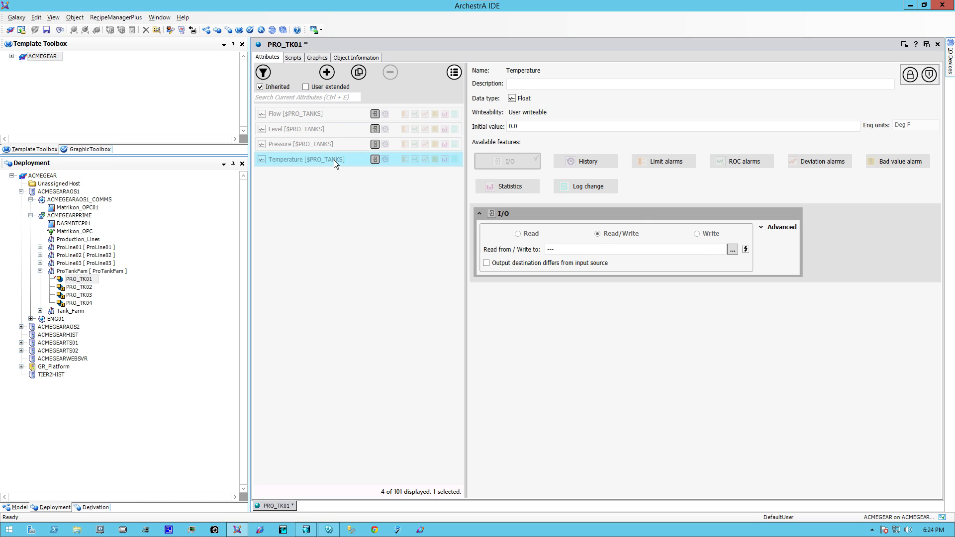
click(732, 249)
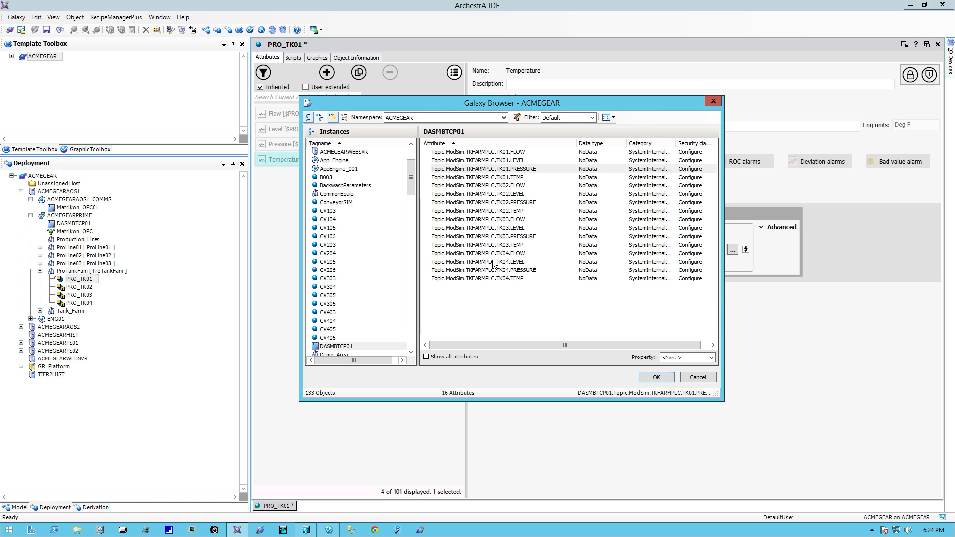
click(478, 178)
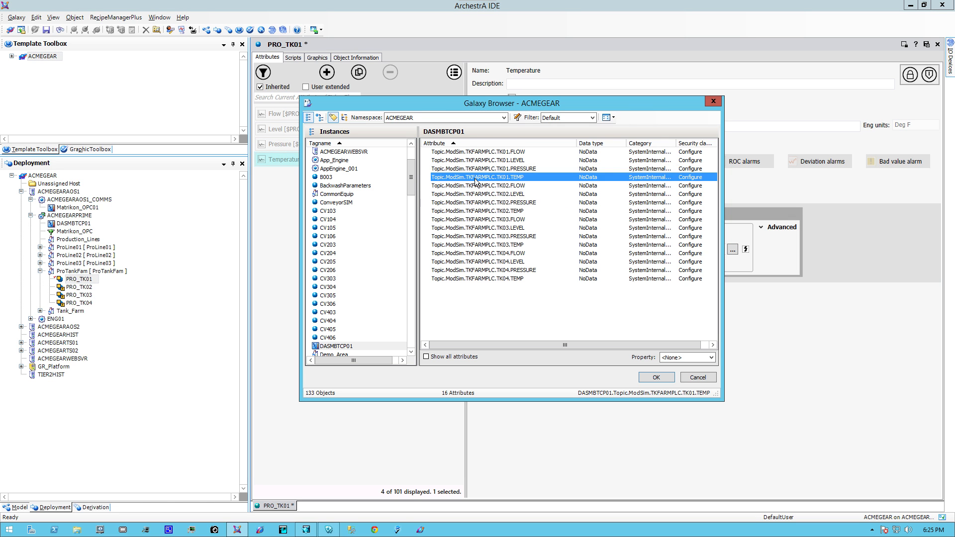
click(656, 378)
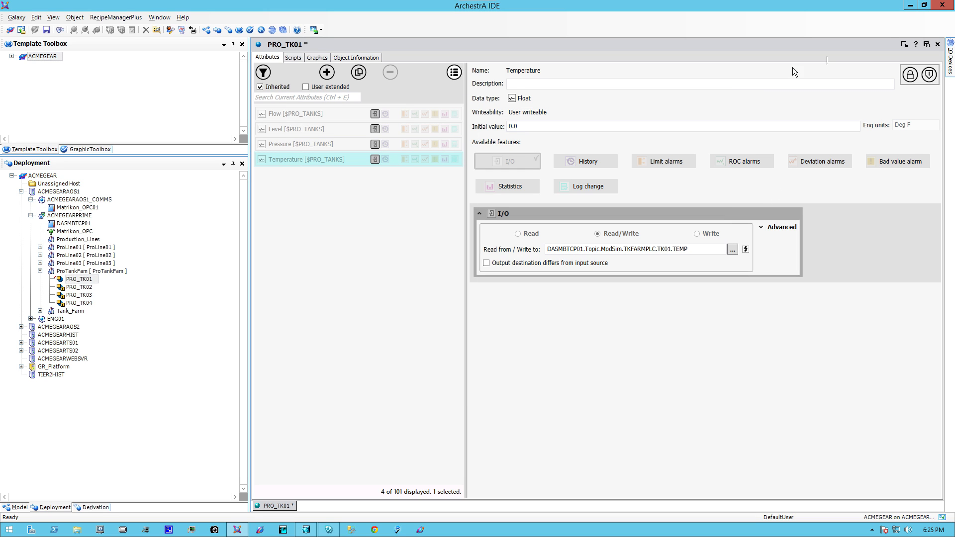
click(926, 44)
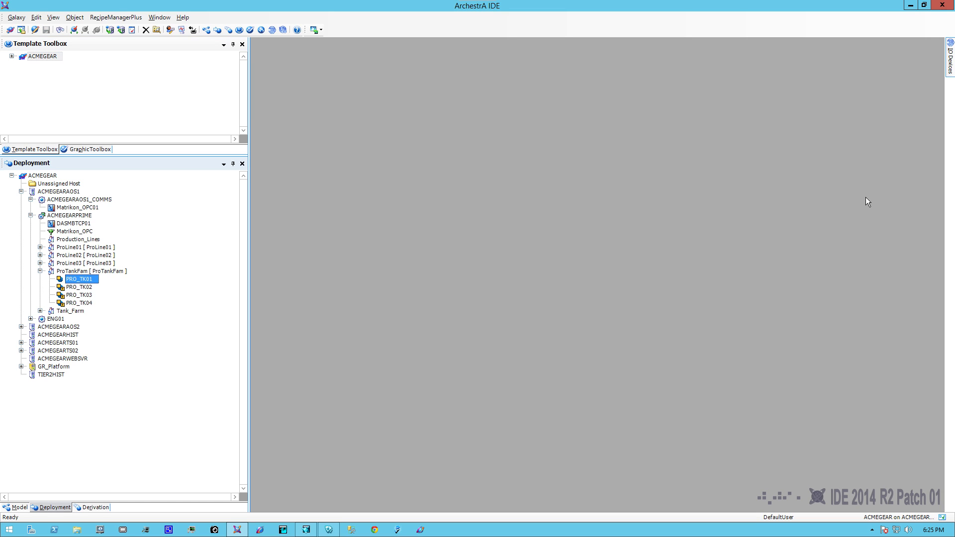
Deploy the PRO_TK01 instance and close the deployment progress dialog
right_click(76, 283)
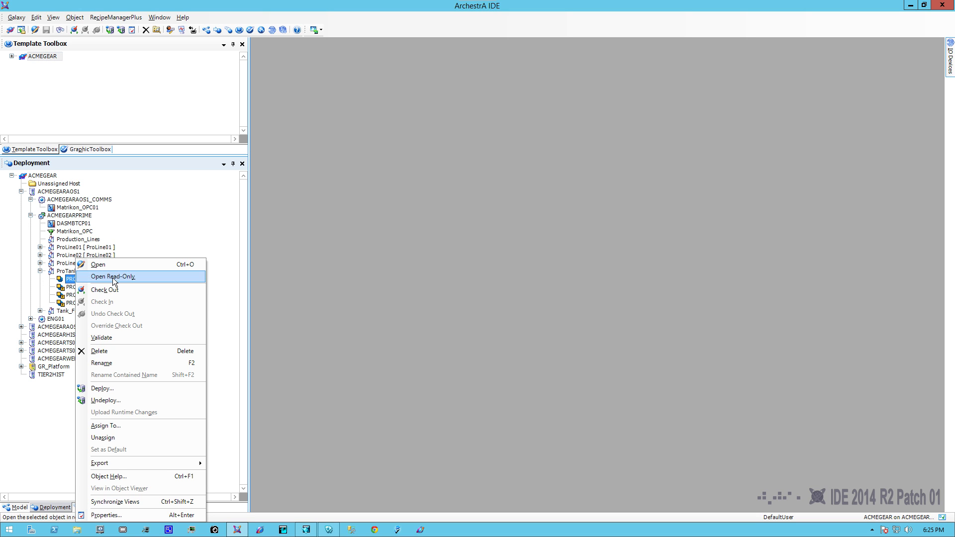
click(120, 388)
click(531, 335)
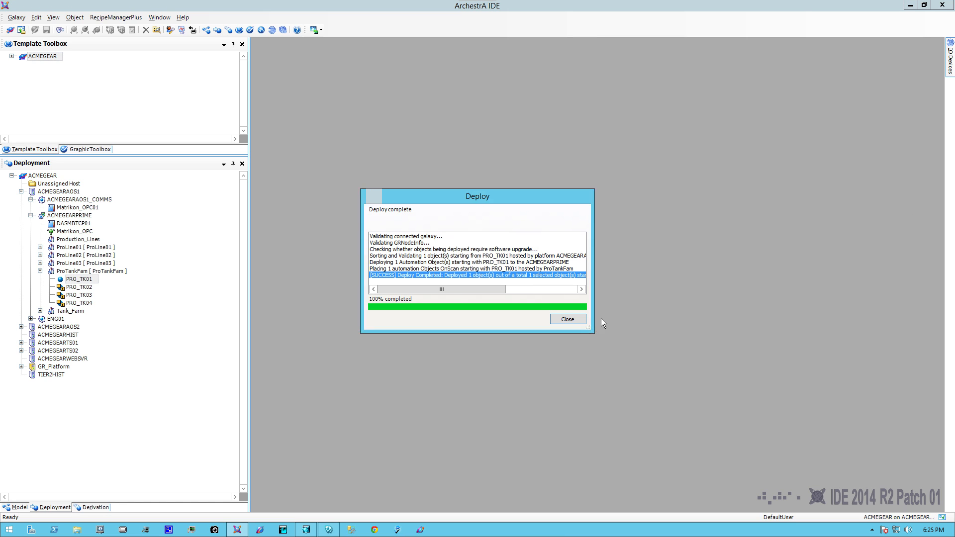
click(567, 320)
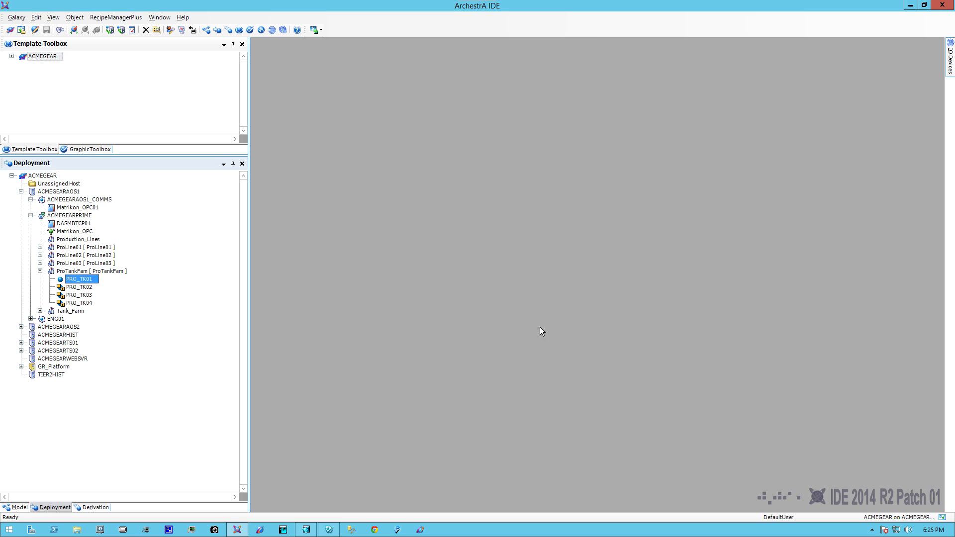
View the deployed PRO_TK01 in Object Viewer to check its live attribute values
right_click(74, 280)
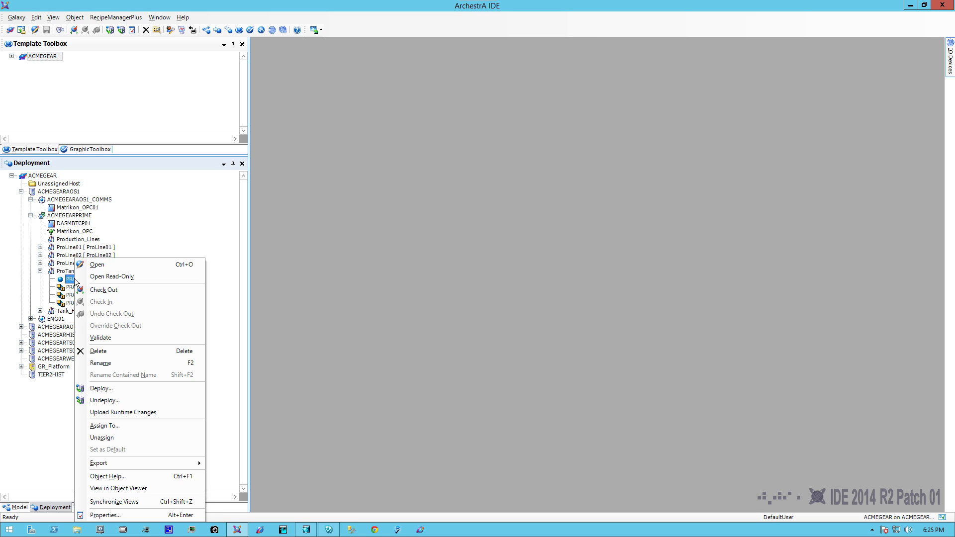
click(142, 487)
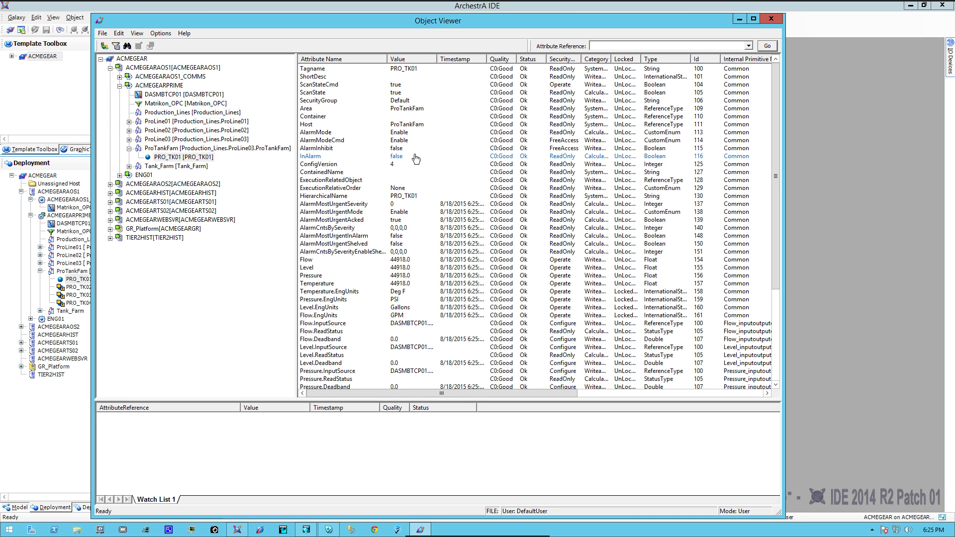
Add PRO_TK01's Flow, Level, Pressure and Temperature attributes to the watch list
click(318, 260)
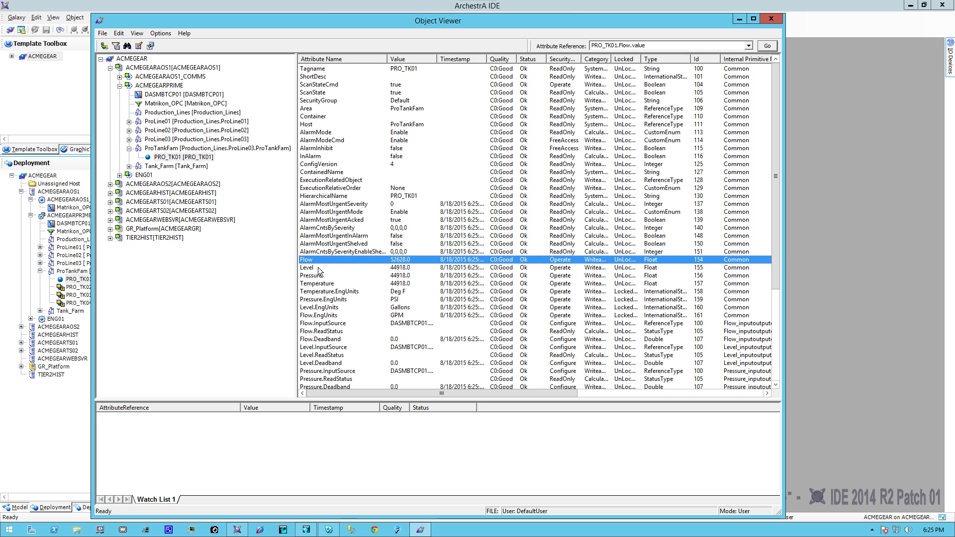
ctrl+click(318, 267)
ctrl+click(322, 277)
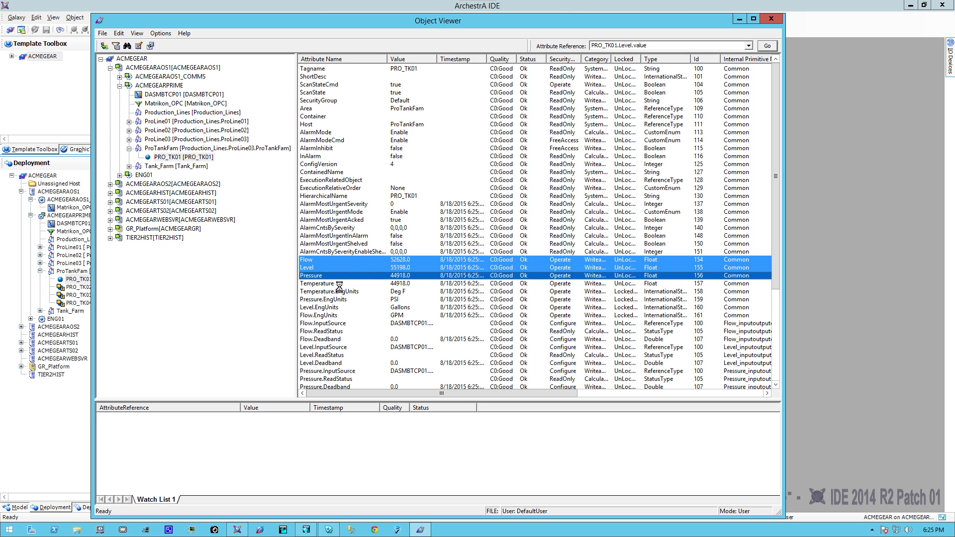
ctrl+click(330, 283)
right_click(346, 279)
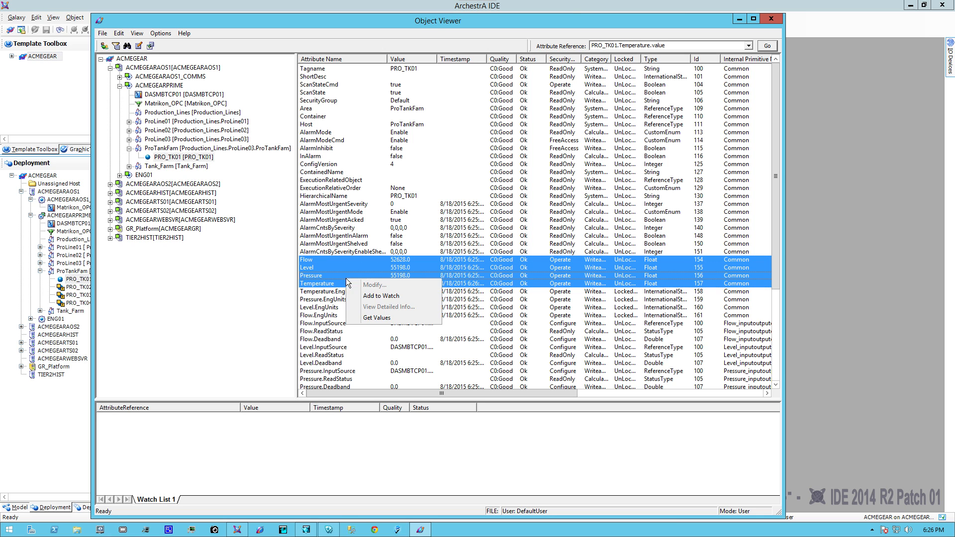
click(379, 295)
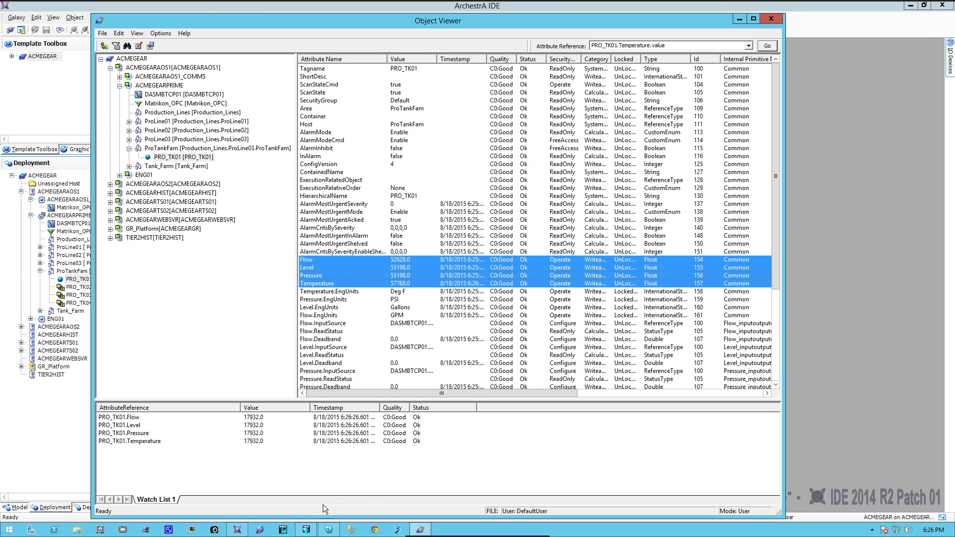
Switch to InTouch WindowMaker, place a ####### text object in the Production Tanks window and enlarge it to about 110 by 58
click(306, 531)
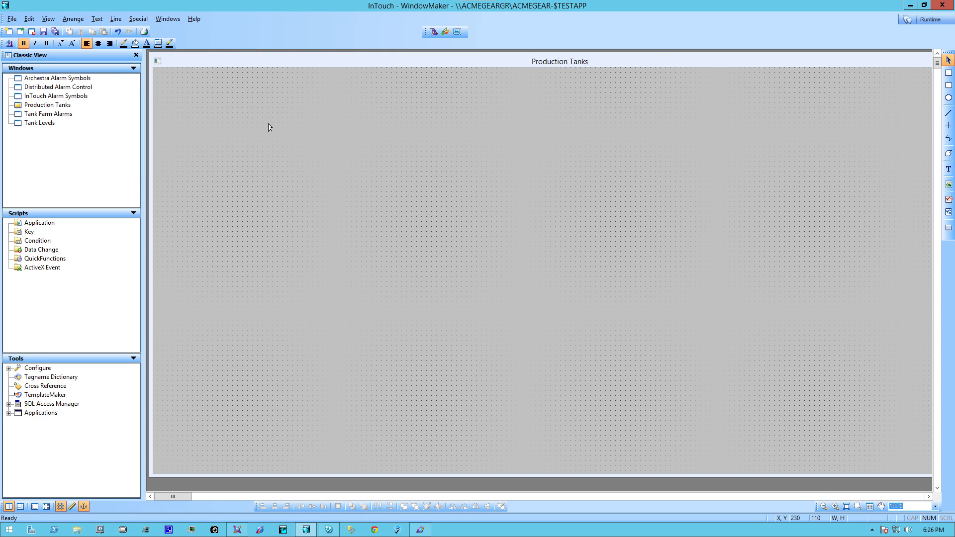
click(949, 169)
click(260, 139)
click(323, 164)
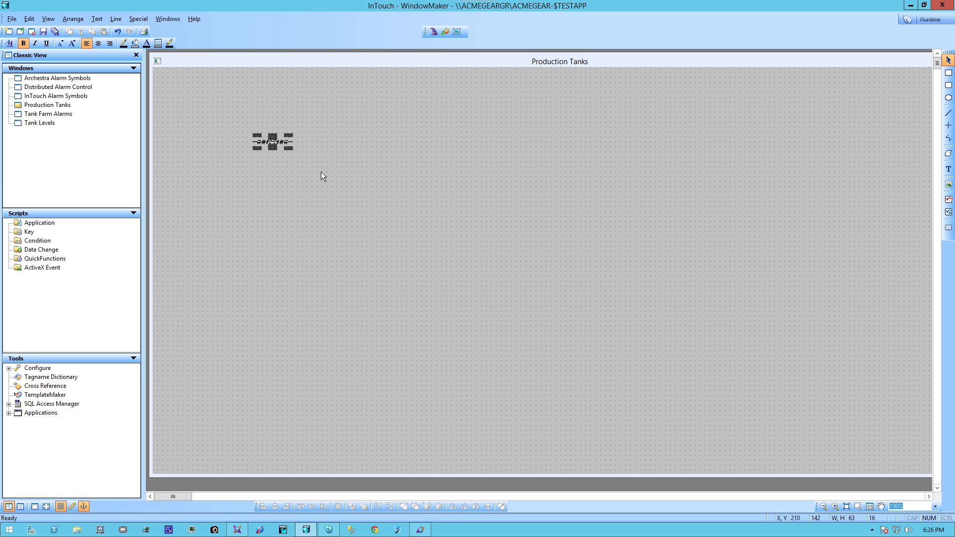
drag(289, 153, 315, 166)
Give the ####### text an analog value display link formatted as Real
double_click(296, 156)
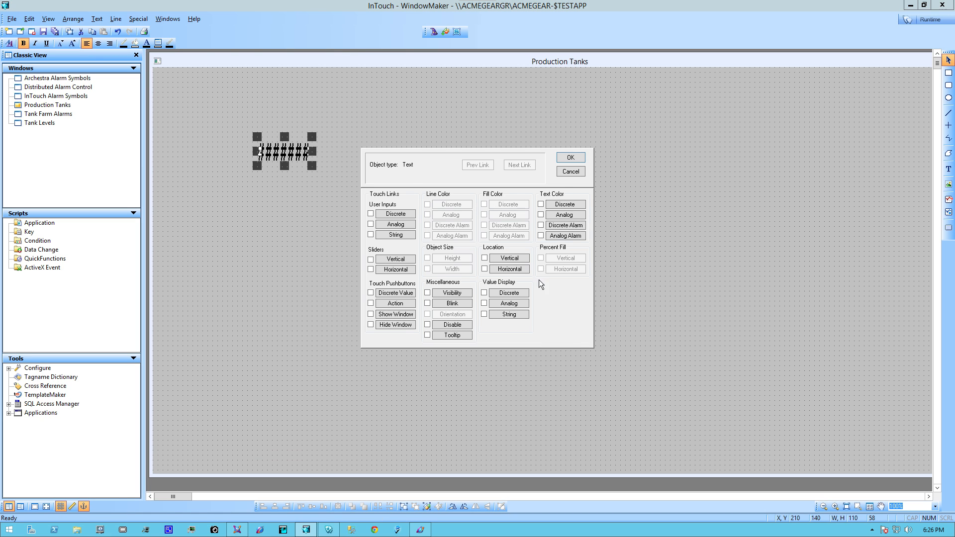
click(517, 305)
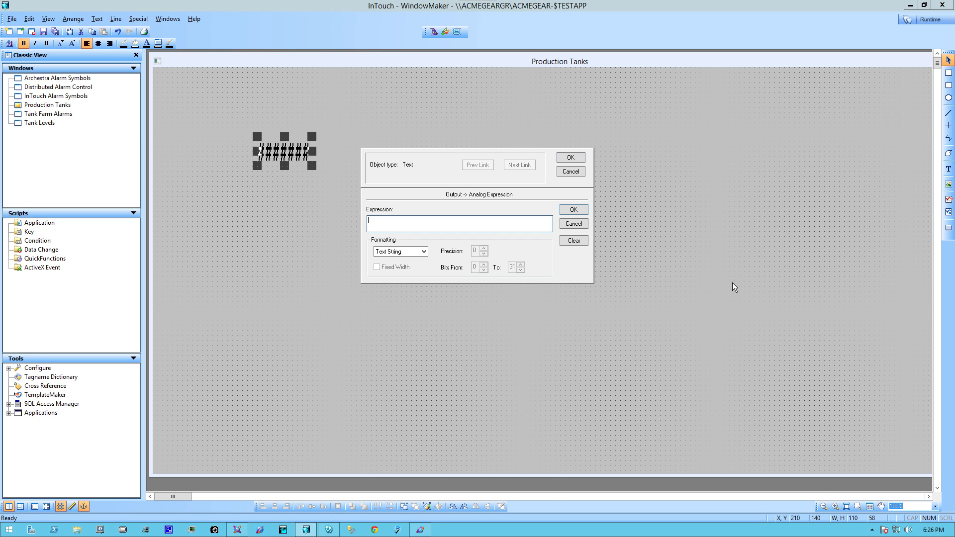
click(423, 251)
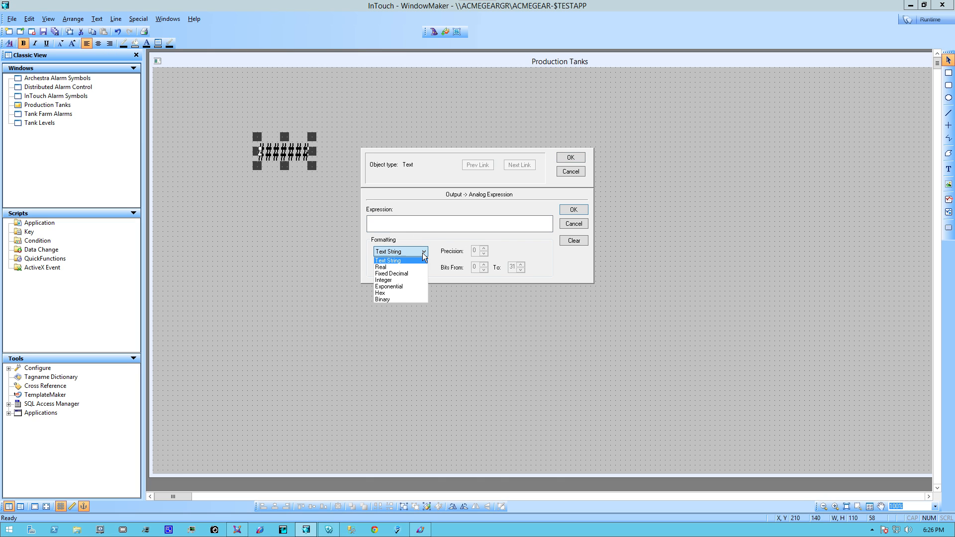
click(392, 268)
Set the analog expression to Galaxy:PRO_TK01.Flow by browsing the Default Galaxy tag source, and confirm the text's link settings
double_click(394, 222)
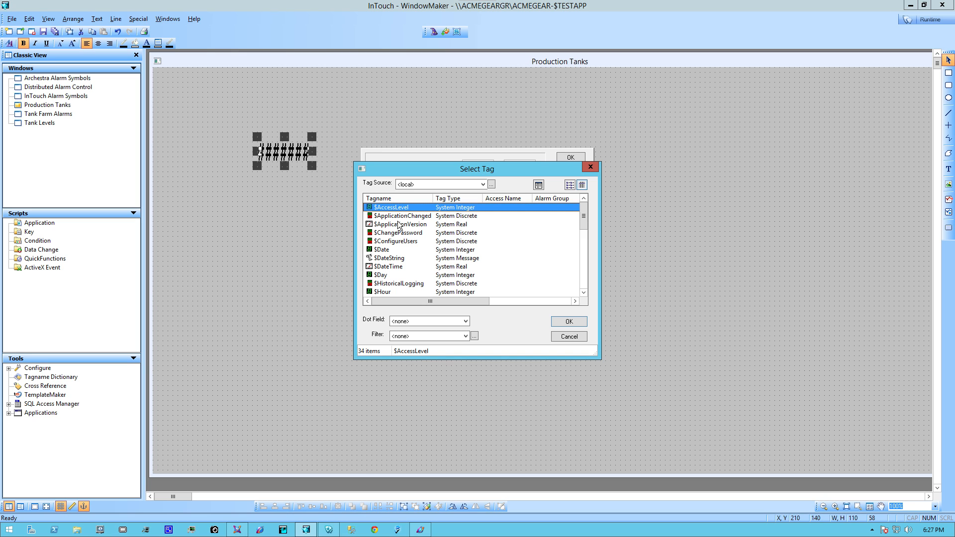
click(485, 185)
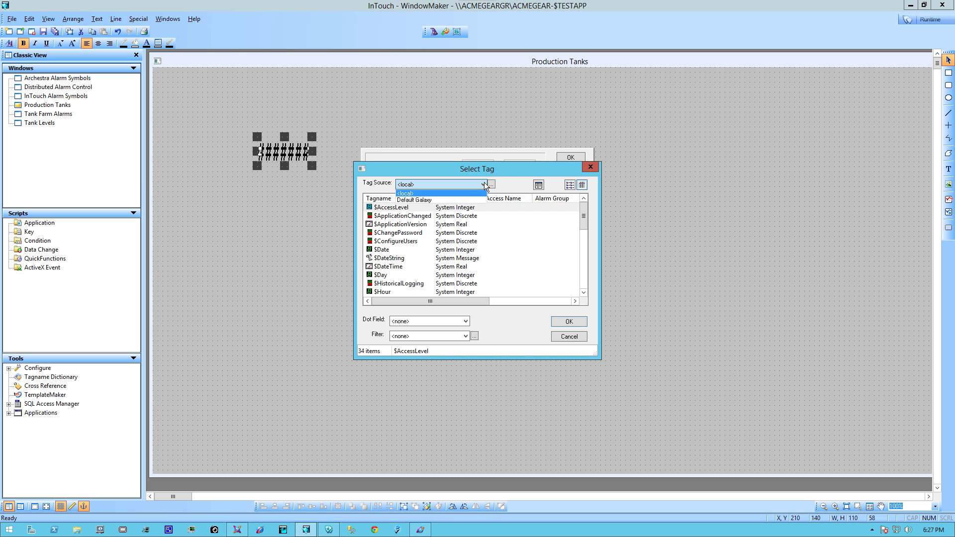
click(419, 200)
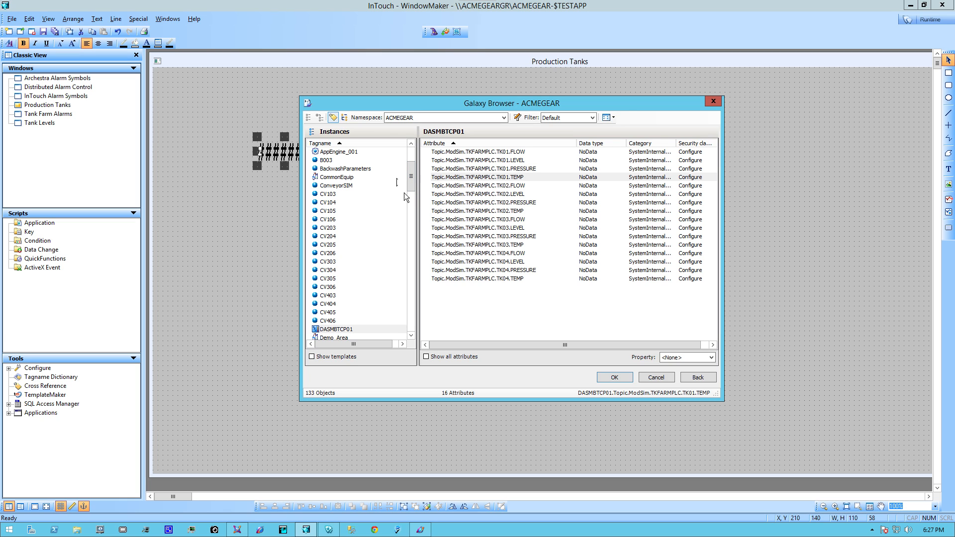
drag(410, 178, 384, 278)
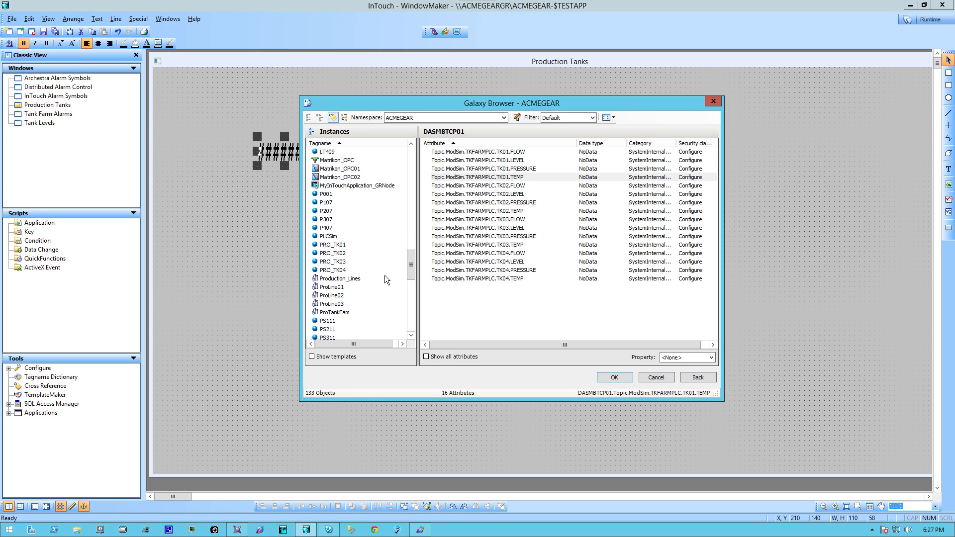
click(332, 244)
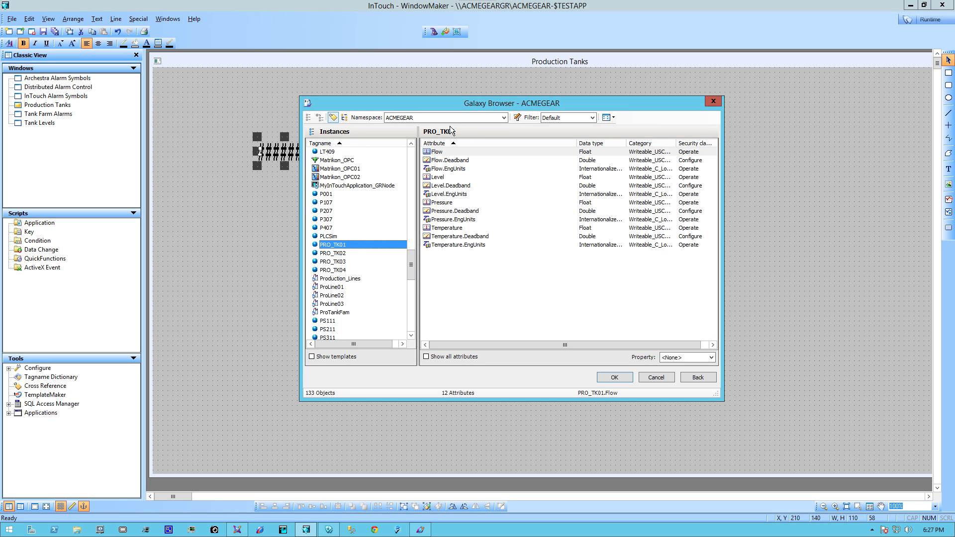
click(615, 378)
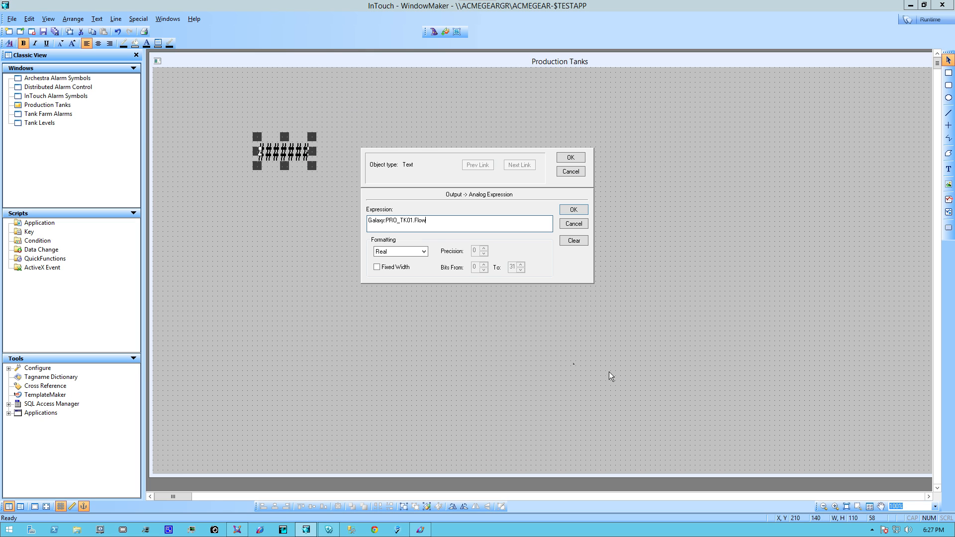
click(577, 210)
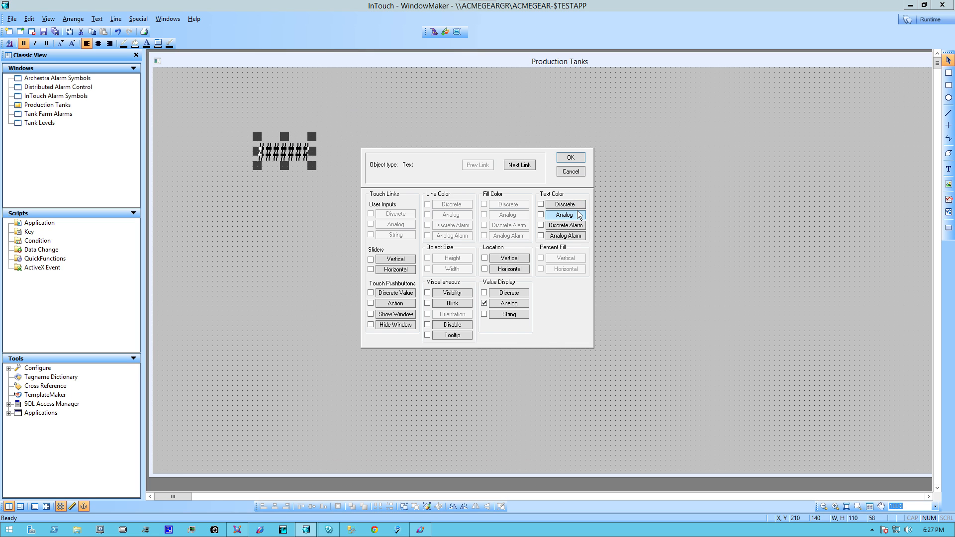
click(575, 159)
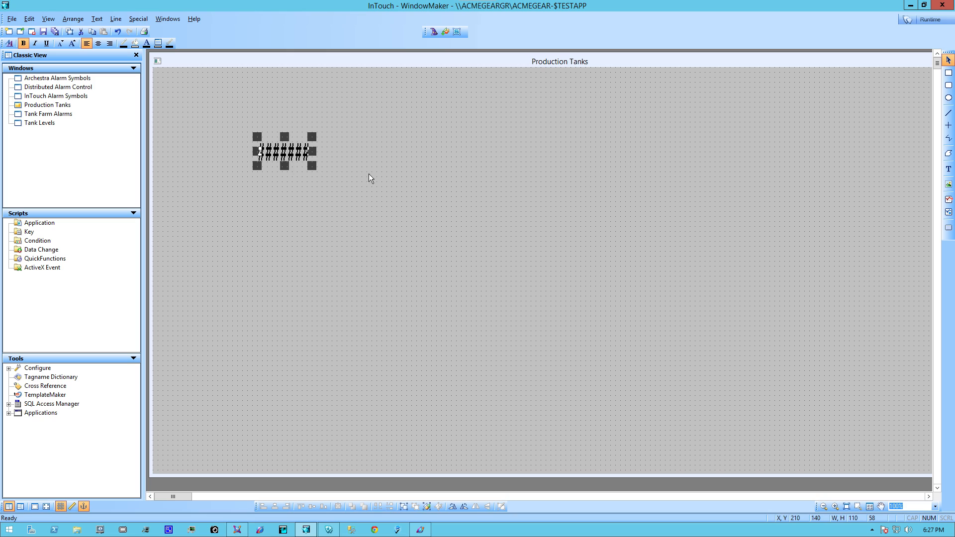
Run the Production Tanks window to check the live flow value and return to development
click(930, 20)
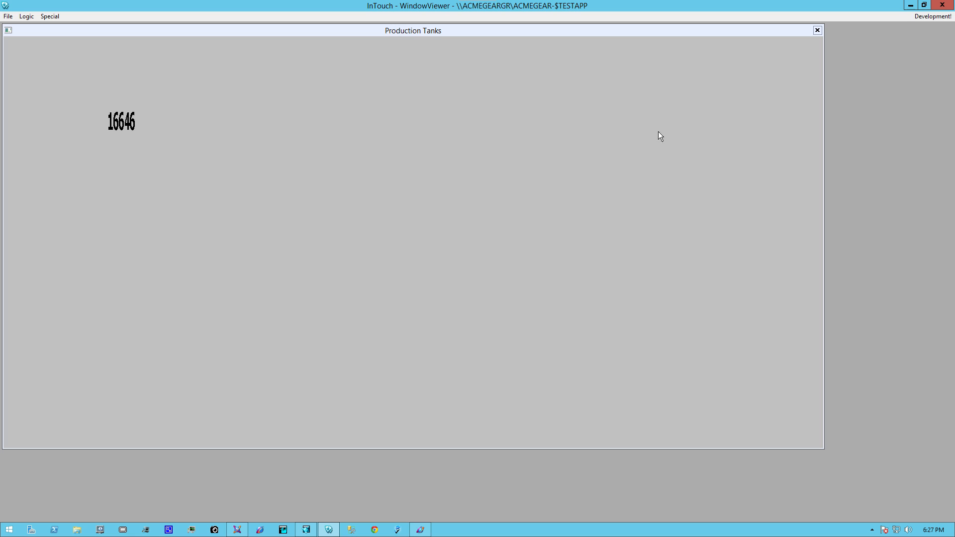
click(933, 17)
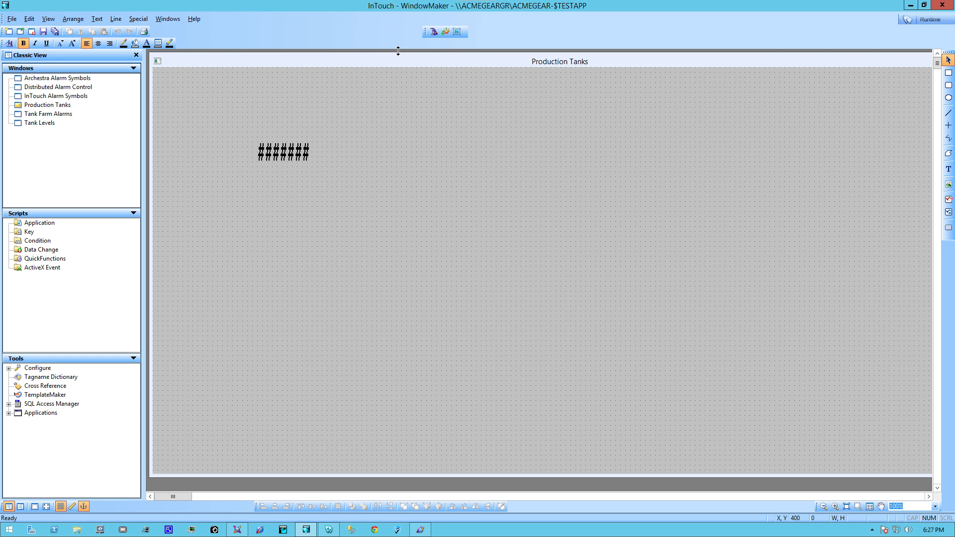
Embed the Meter_Round symbol from the ArchestrA Symbol Library's Analog Meters beside the text and enlarge it to about 480 by 480
click(447, 33)
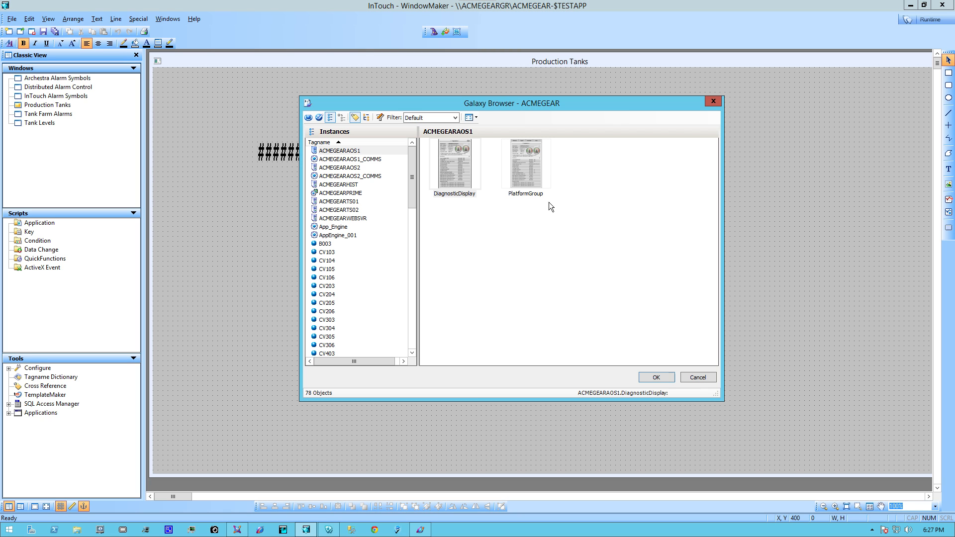
click(319, 118)
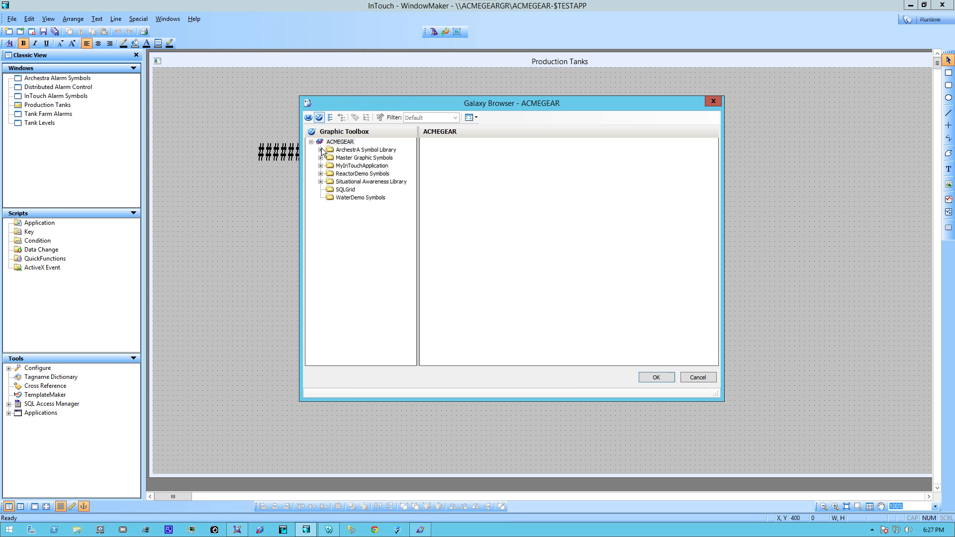
click(321, 150)
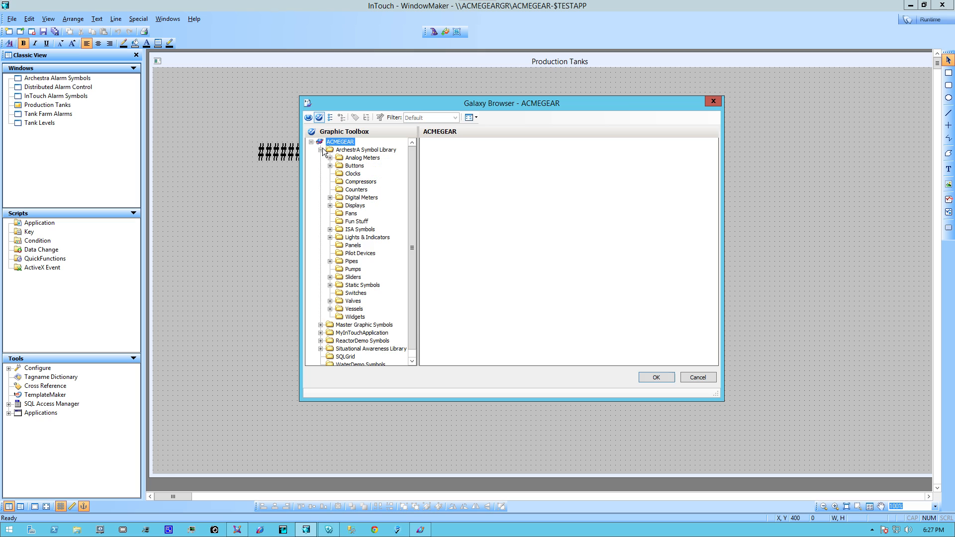
click(352, 157)
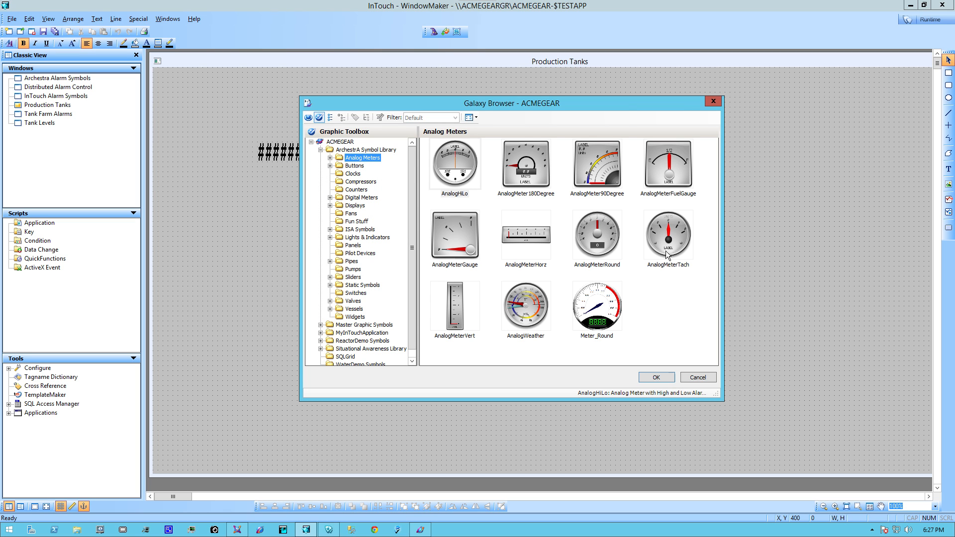
click(604, 306)
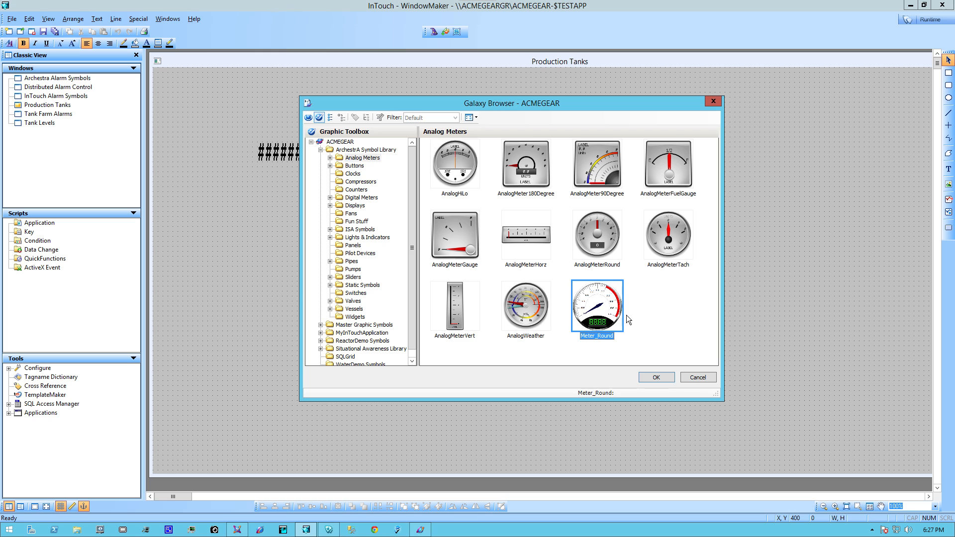
click(657, 378)
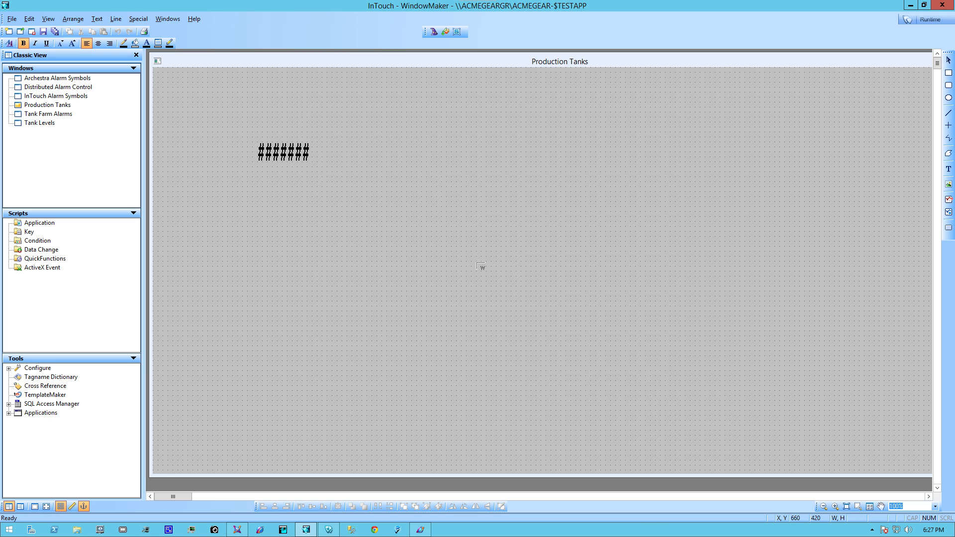
click(421, 147)
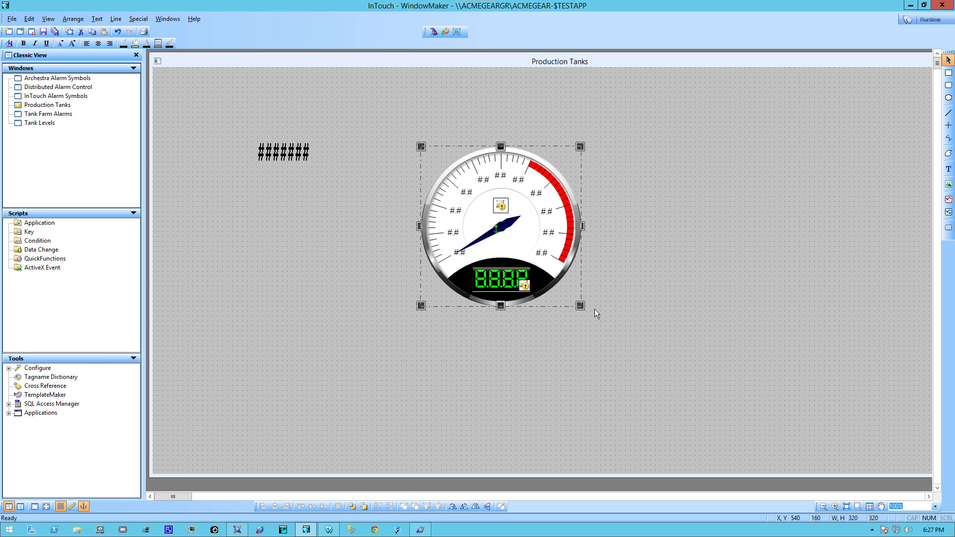
drag(583, 305, 659, 385)
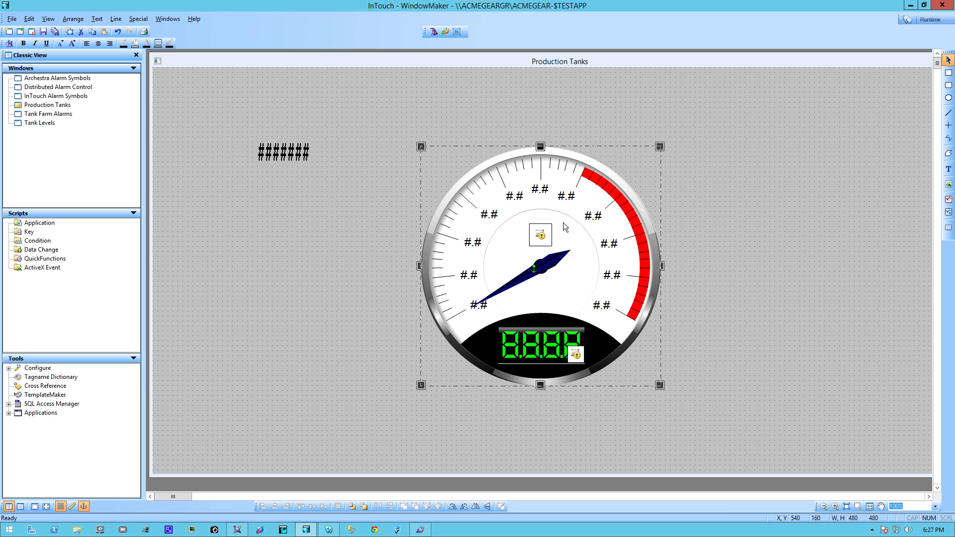
Set the round meter's Input custom property to reference Galaxy:PRO_TK01.Level
double_click(554, 247)
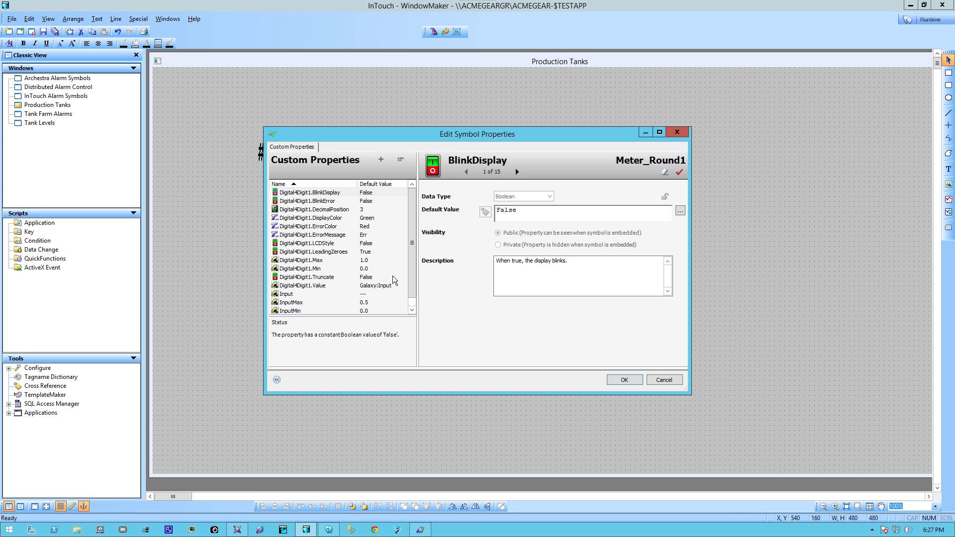
click(365, 297)
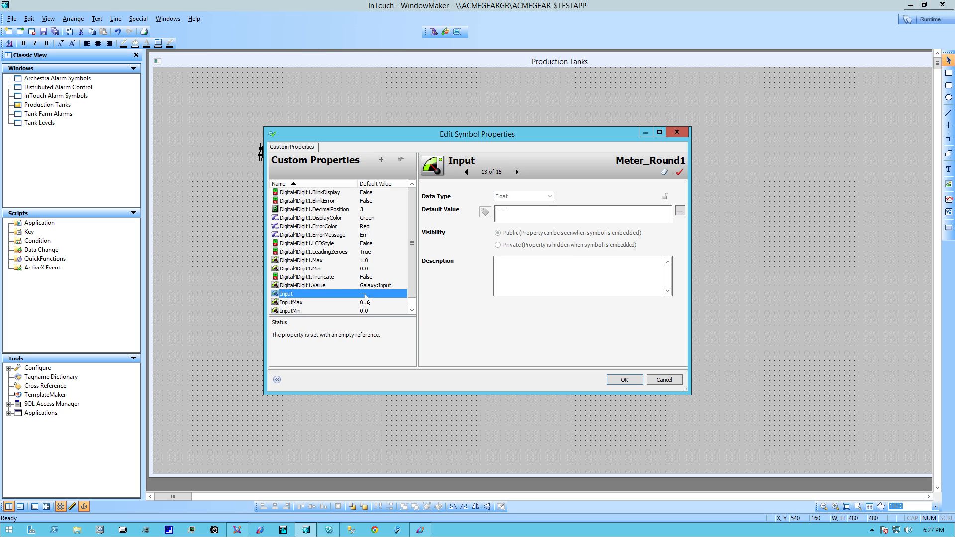
scroll(297, 306, down, 1)
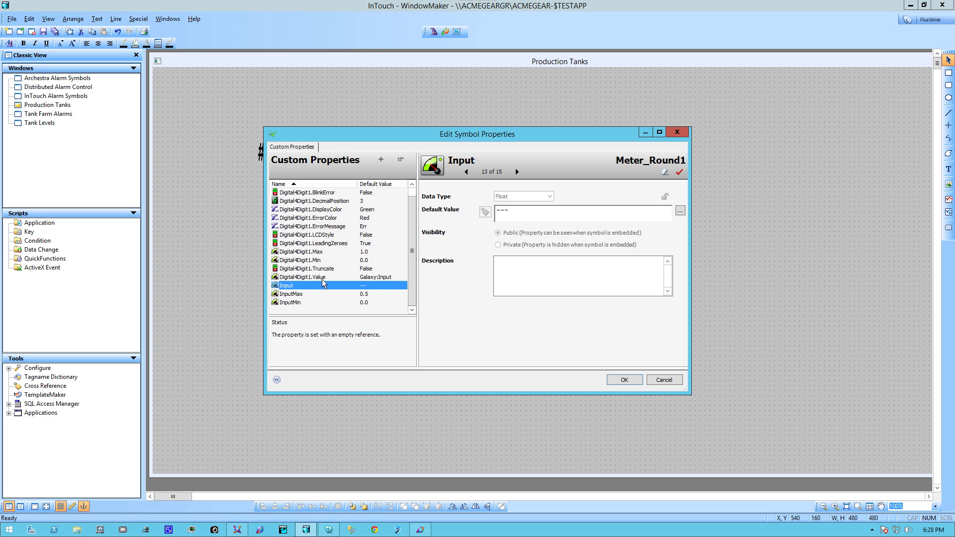
double_click(511, 213)
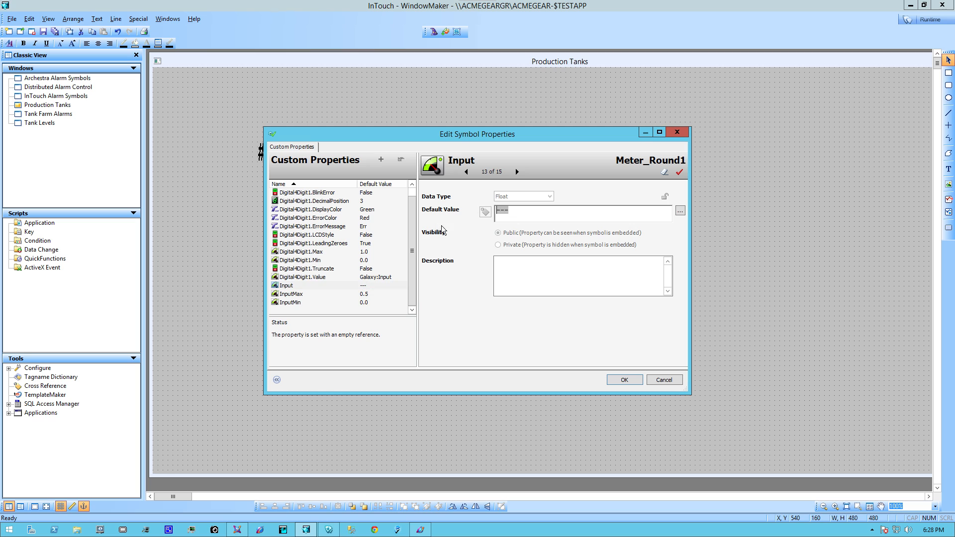
key(BackSpace)
double_click(511, 214)
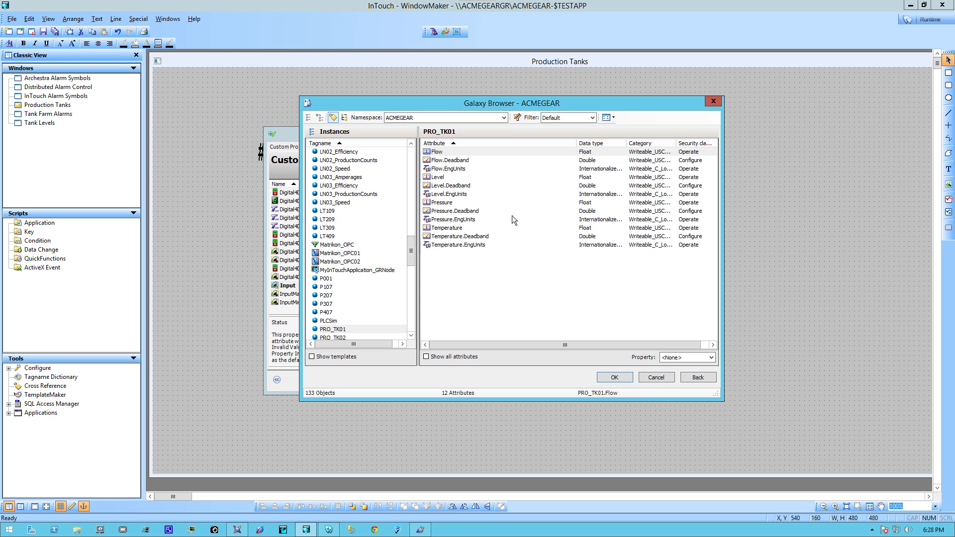
click(439, 179)
click(618, 379)
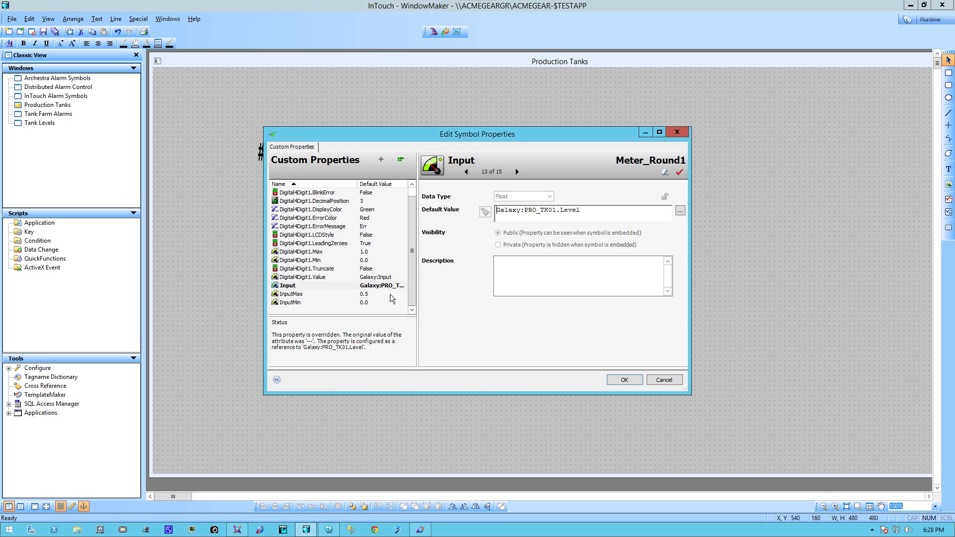
click(374, 296)
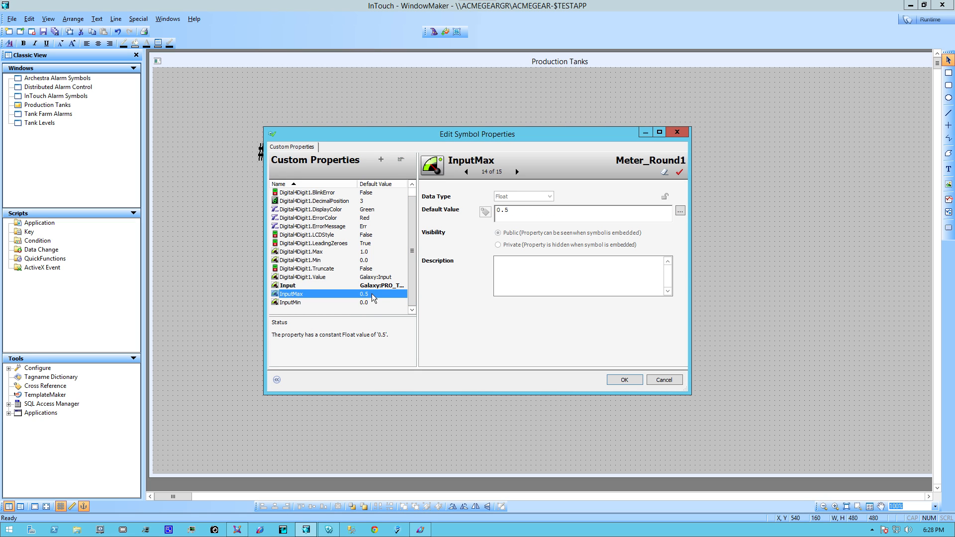
click(544, 207)
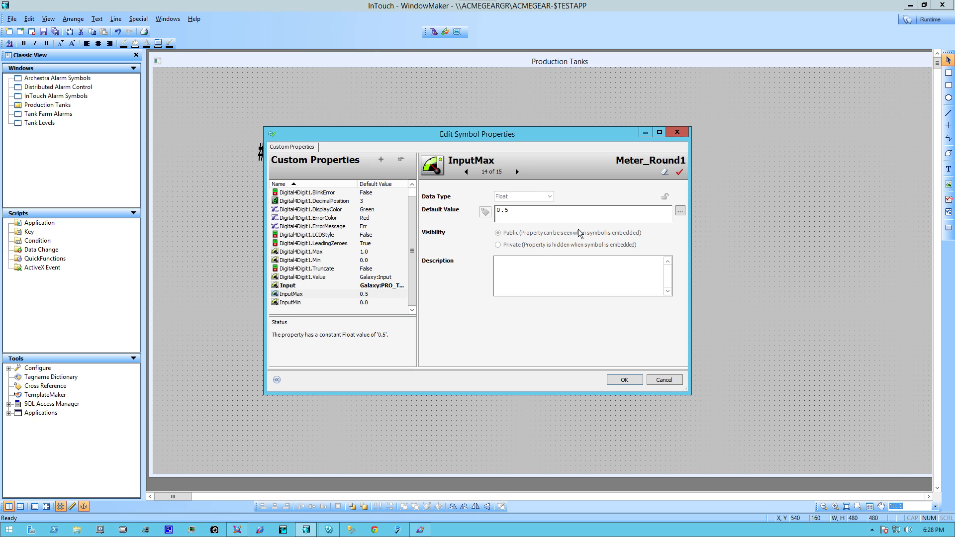
key(ctrl+a)
click(310, 296)
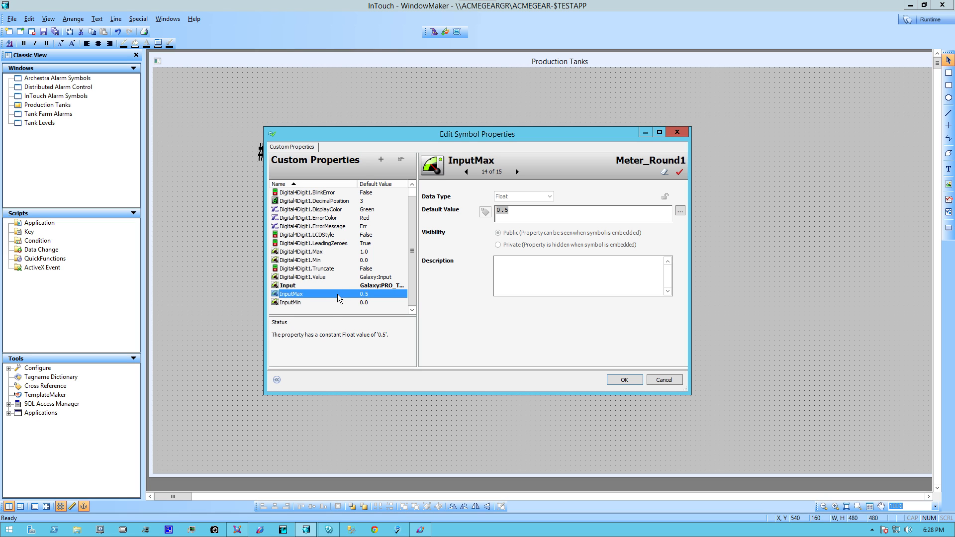
click(499, 210)
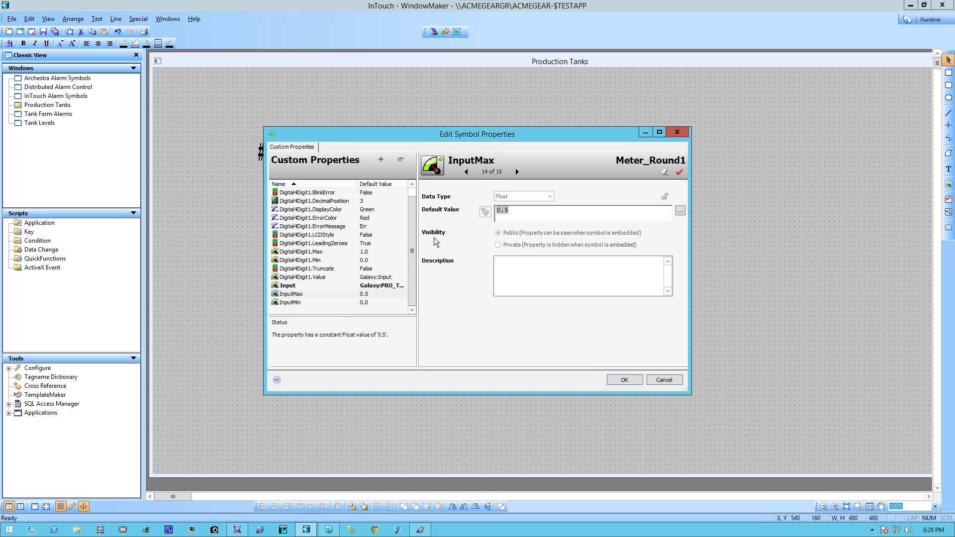
drag(412, 259, 404, 312)
click(663, 383)
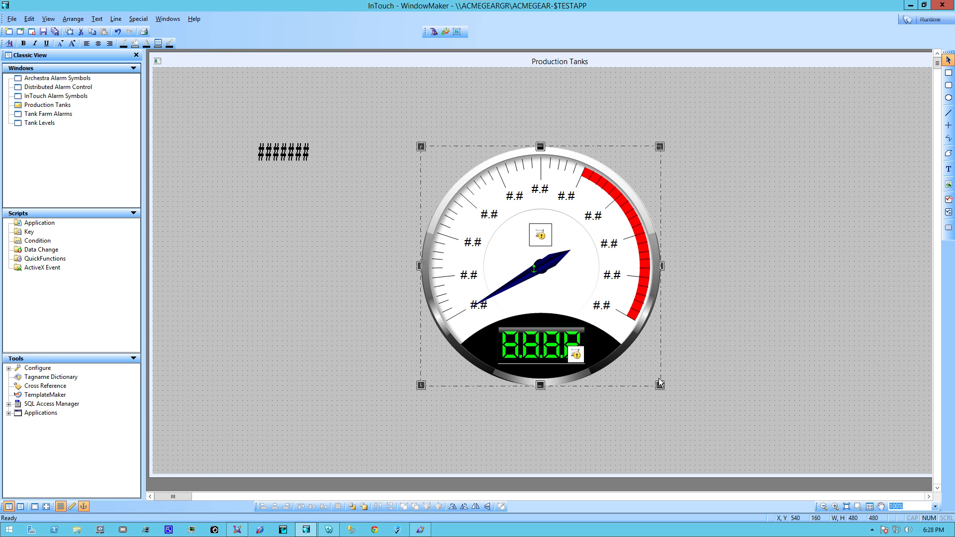
Replace the Meter_Round symbol with AnalogMeterRound from the ArchestrA Symbol Library's Analog Meters, placed beside the flow text
key(Delete)
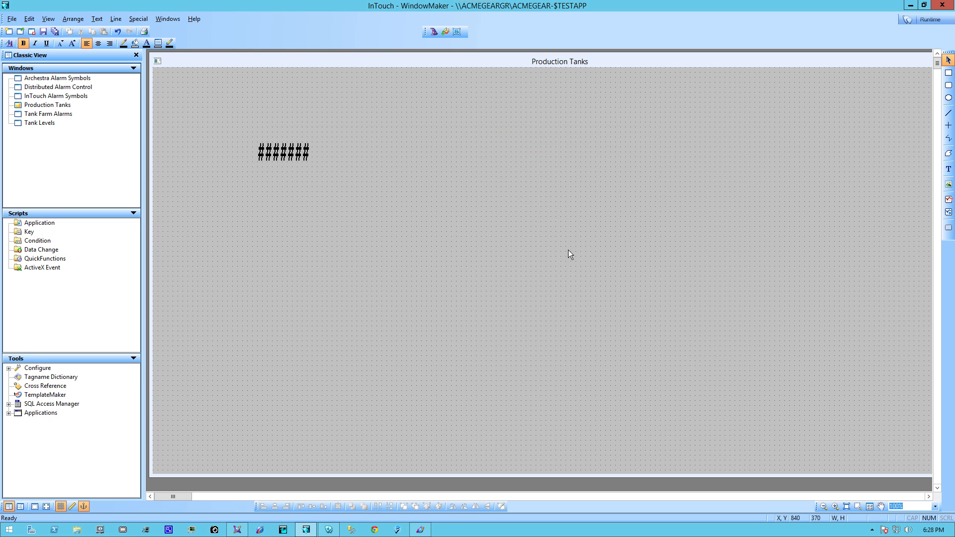
click(445, 31)
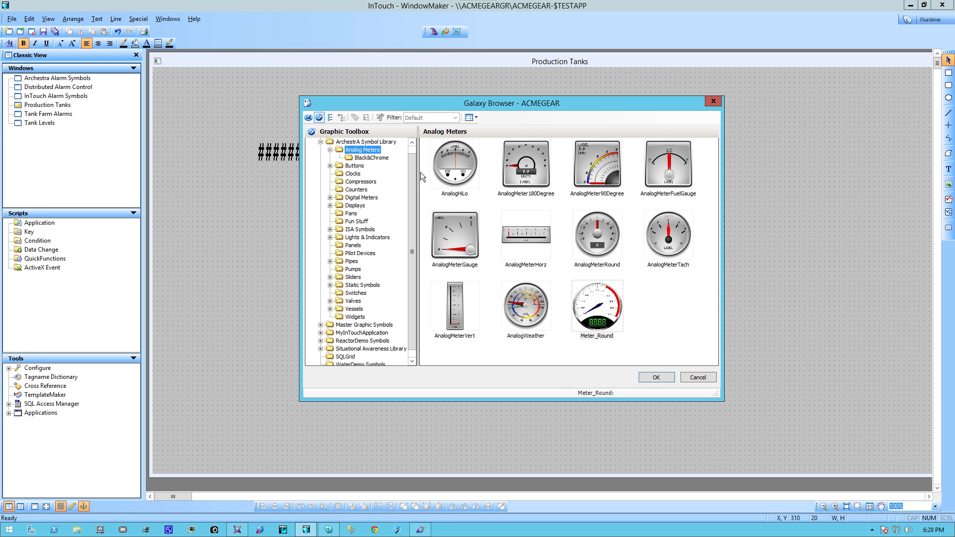
click(668, 237)
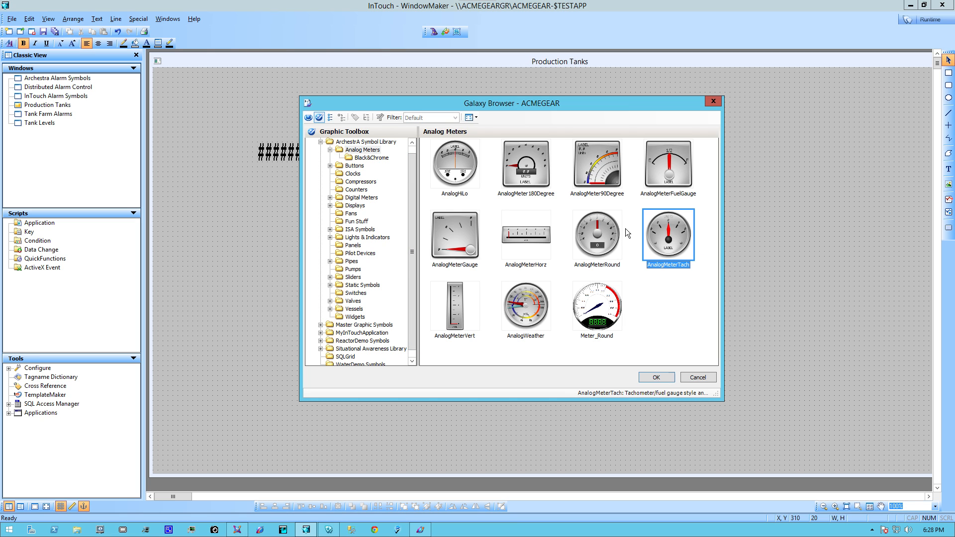
key(Left)
click(655, 377)
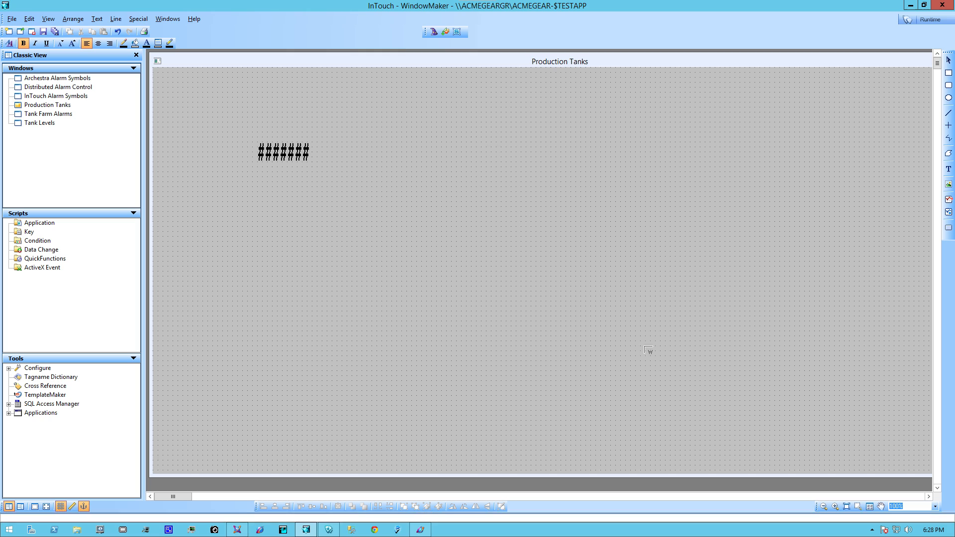
click(406, 127)
Set the new meter's Value custom property to Galaxy:PRO_TK01.Level by browsing the PRO_TK01 attributes
double_click(445, 173)
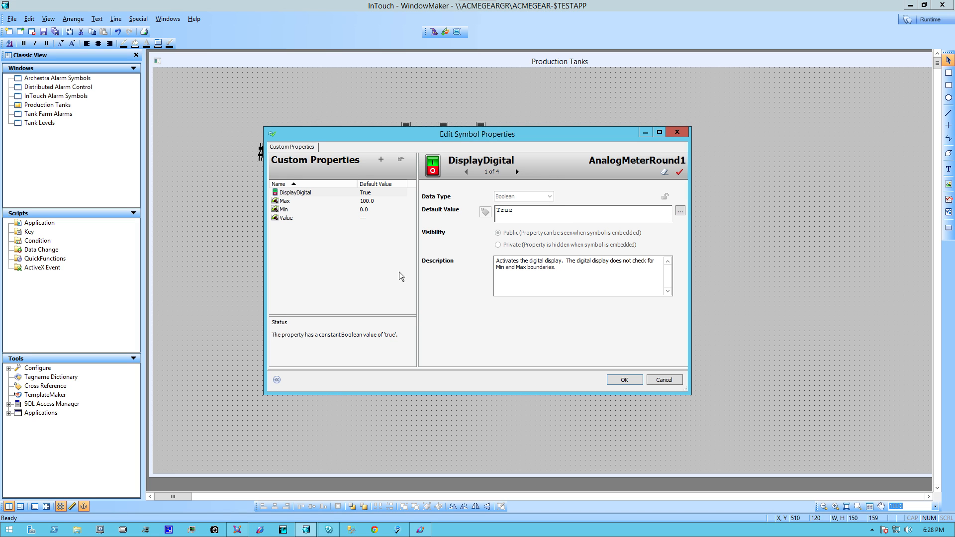
click(299, 219)
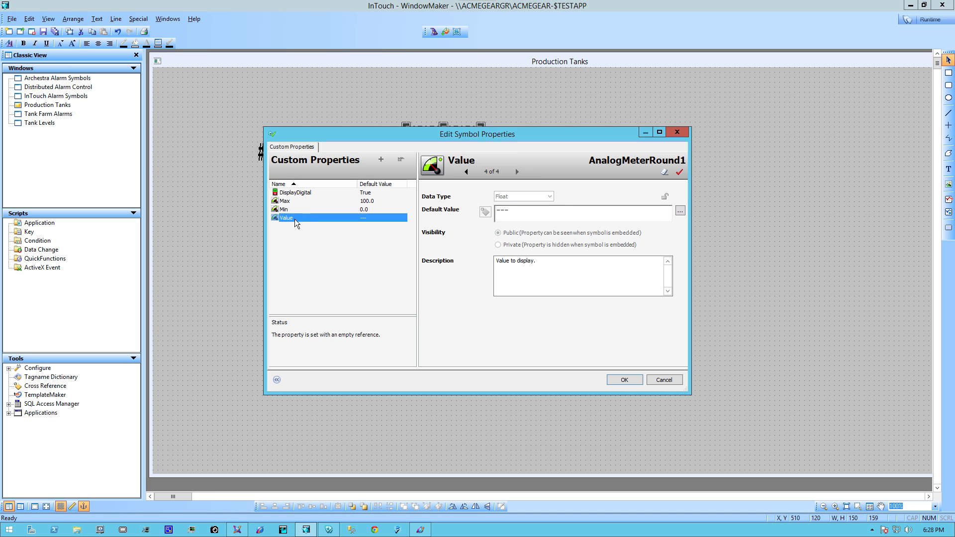
double_click(509, 213)
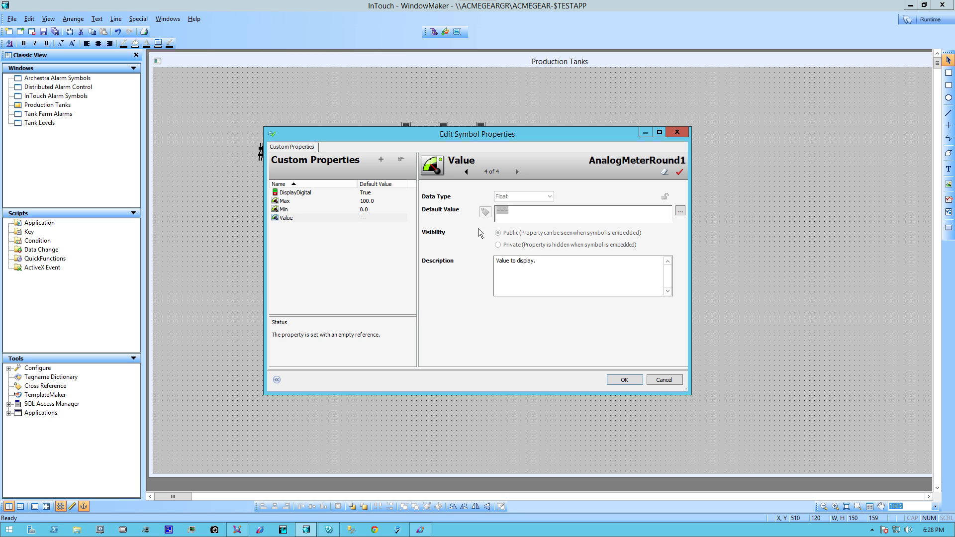
key(BackSpace)
click(680, 211)
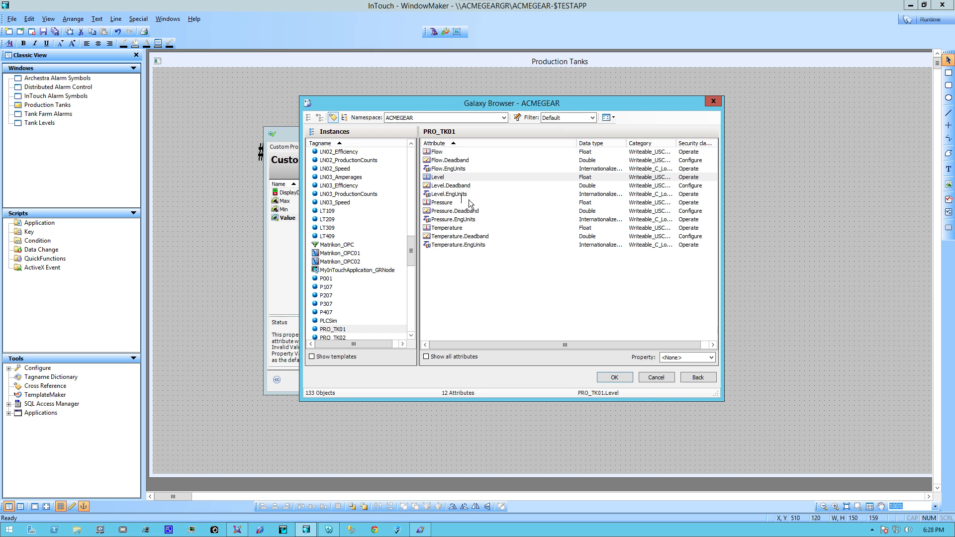
click(443, 178)
click(622, 378)
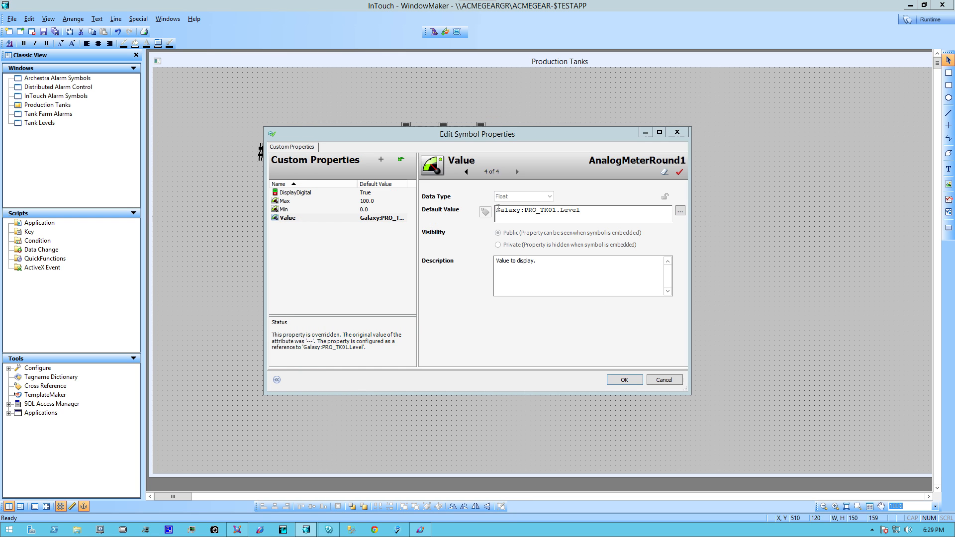
Set the meter's Max custom property to 60000, accept the symbol properties and switch the Production Tanks window to runtime
click(368, 204)
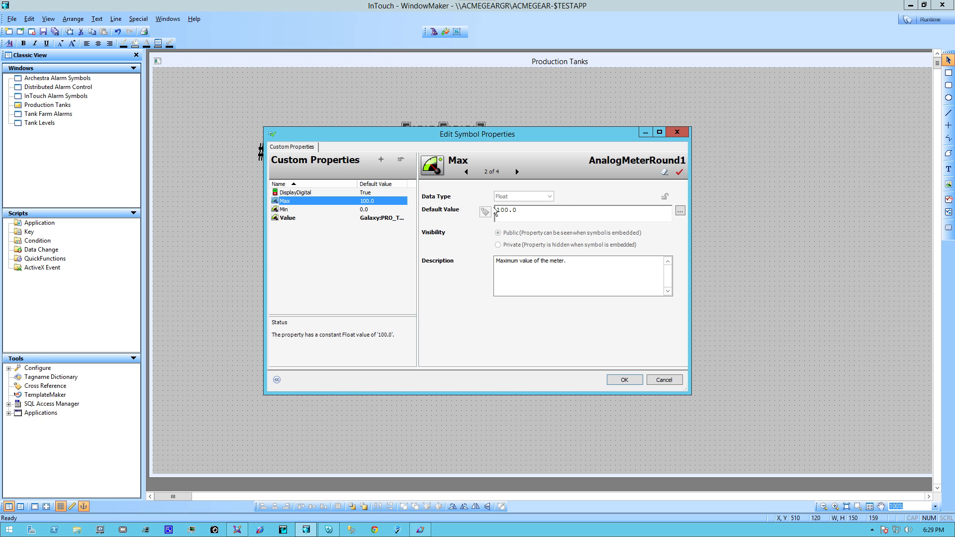
drag(518, 210, 458, 211)
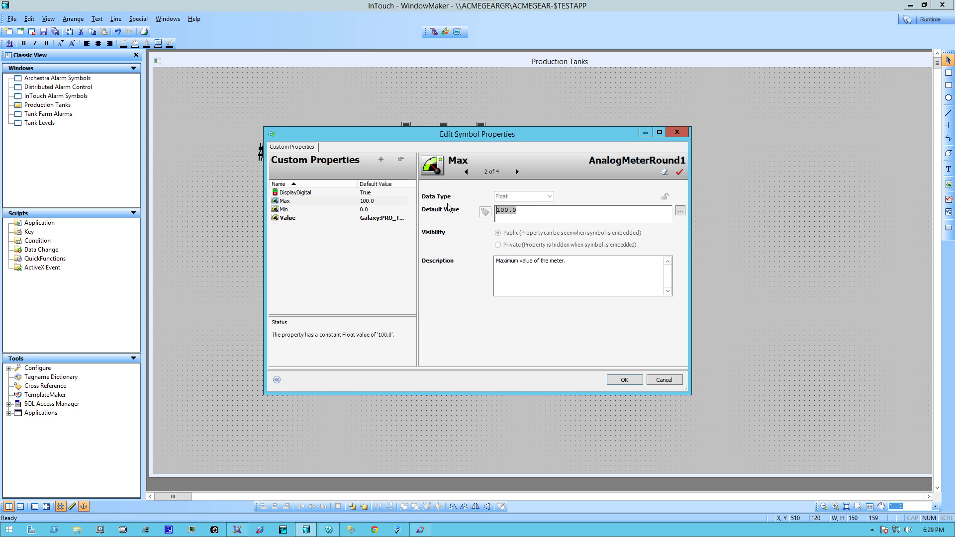
text(60000)
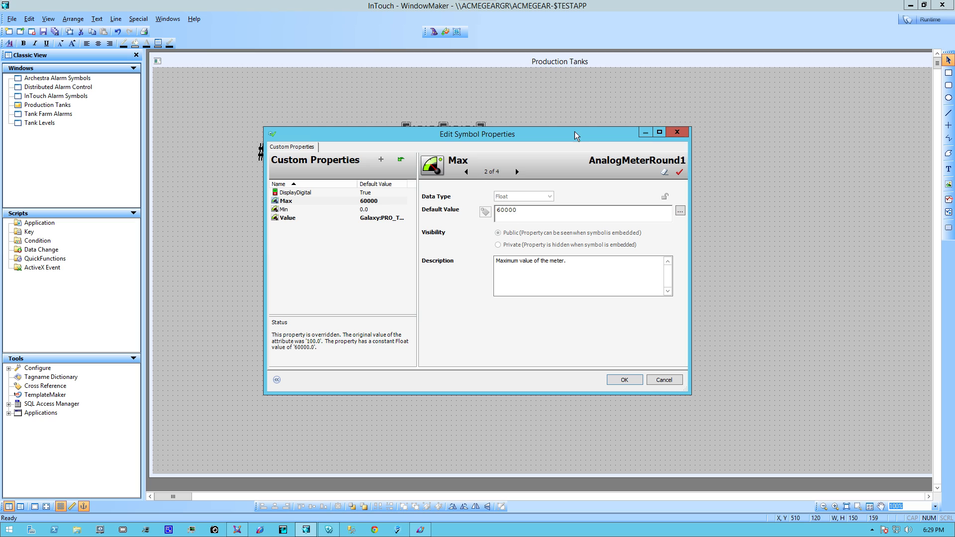
click(623, 380)
click(921, 20)
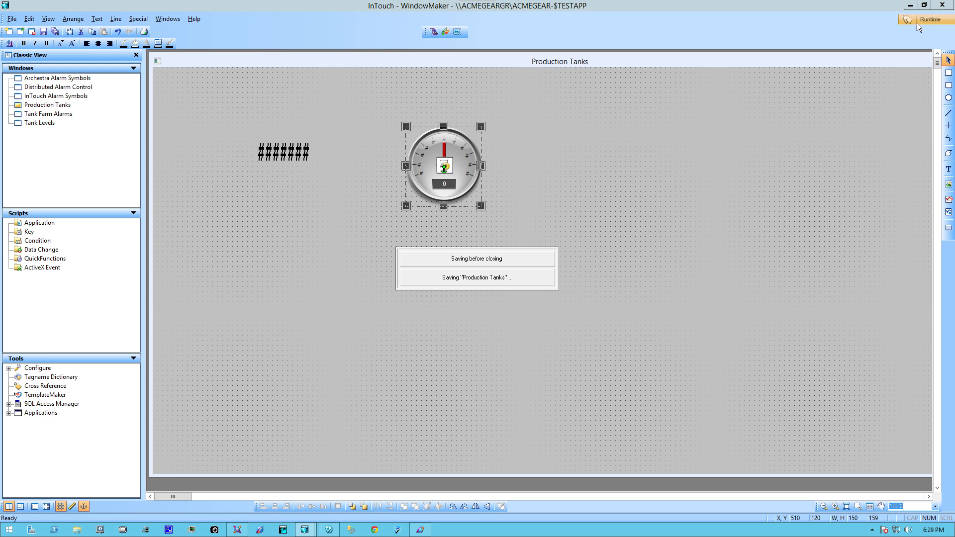